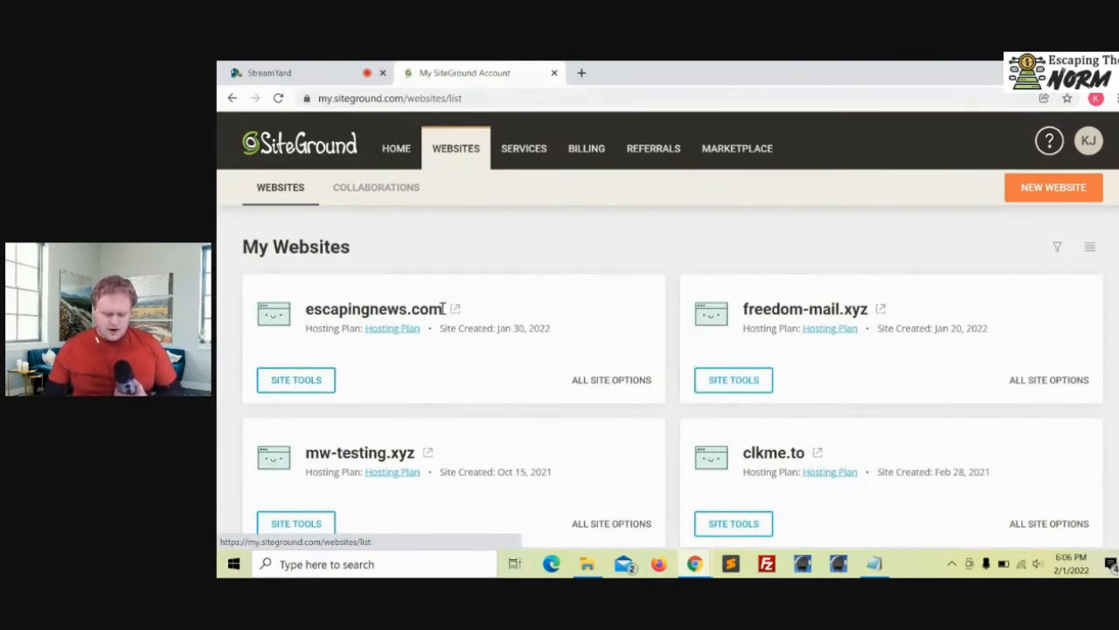
Open the site tools for escapingnews.com and go to the WordPress installation and management page.
drag(444, 309, 306, 310)
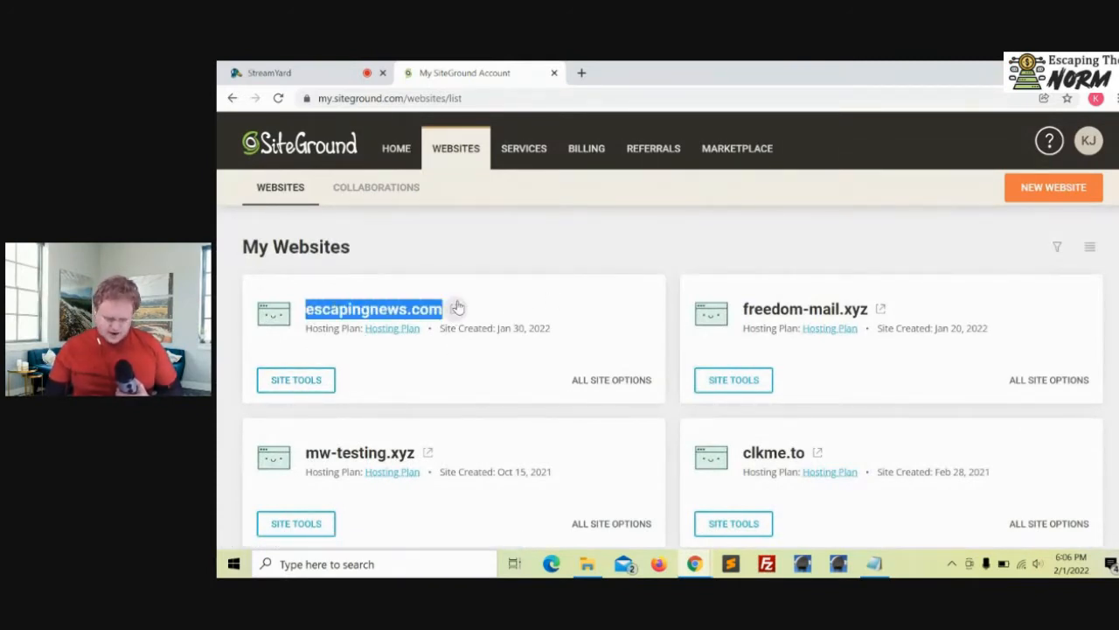
click(483, 315)
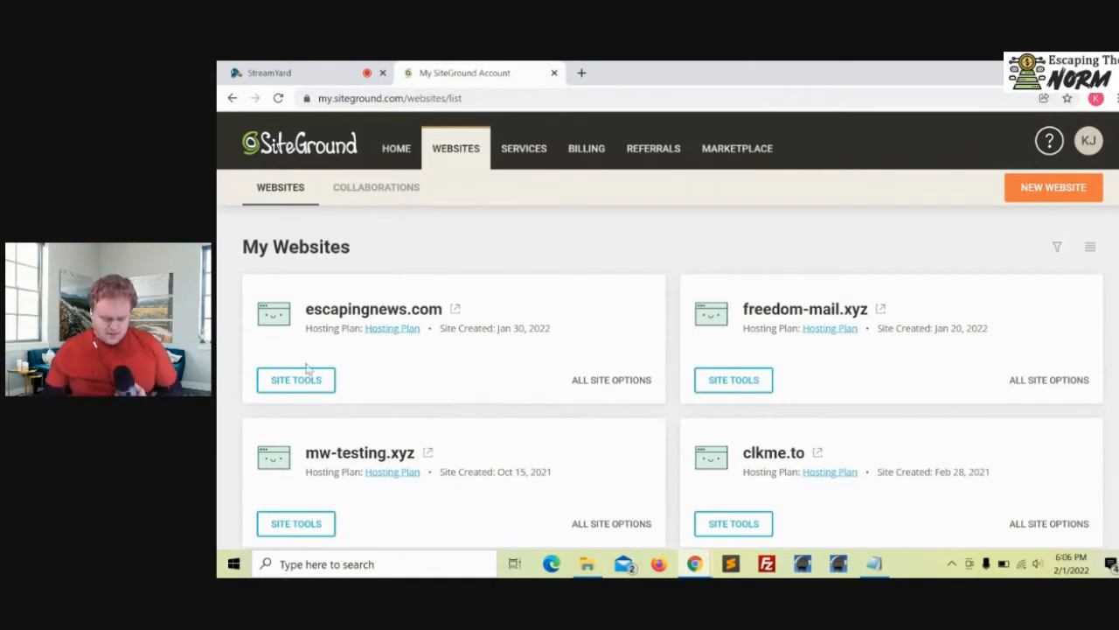
click(292, 385)
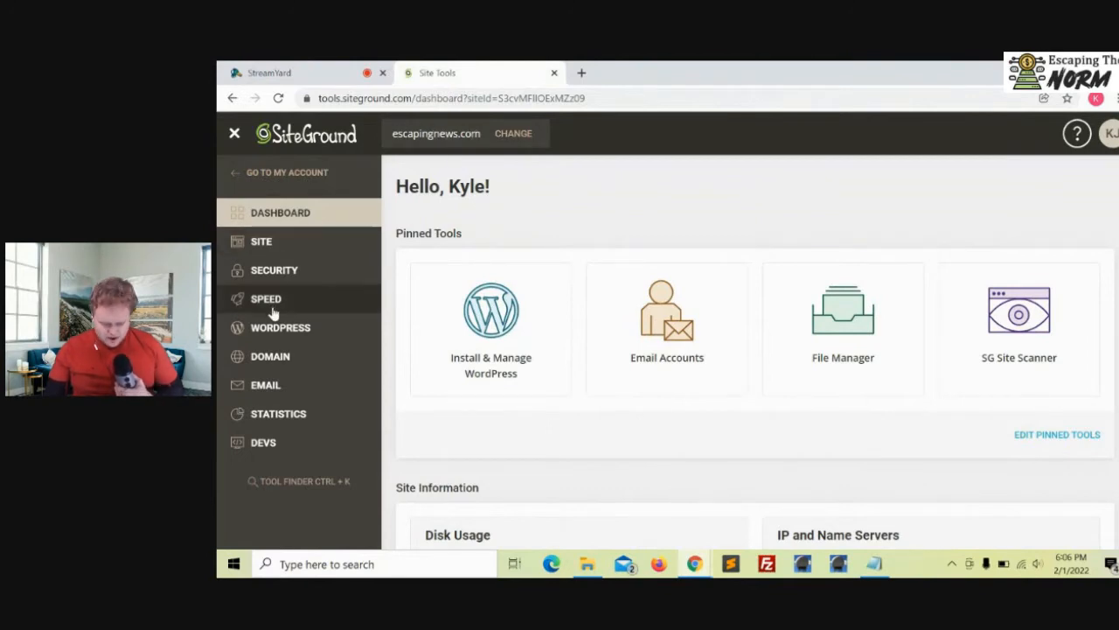
click(286, 332)
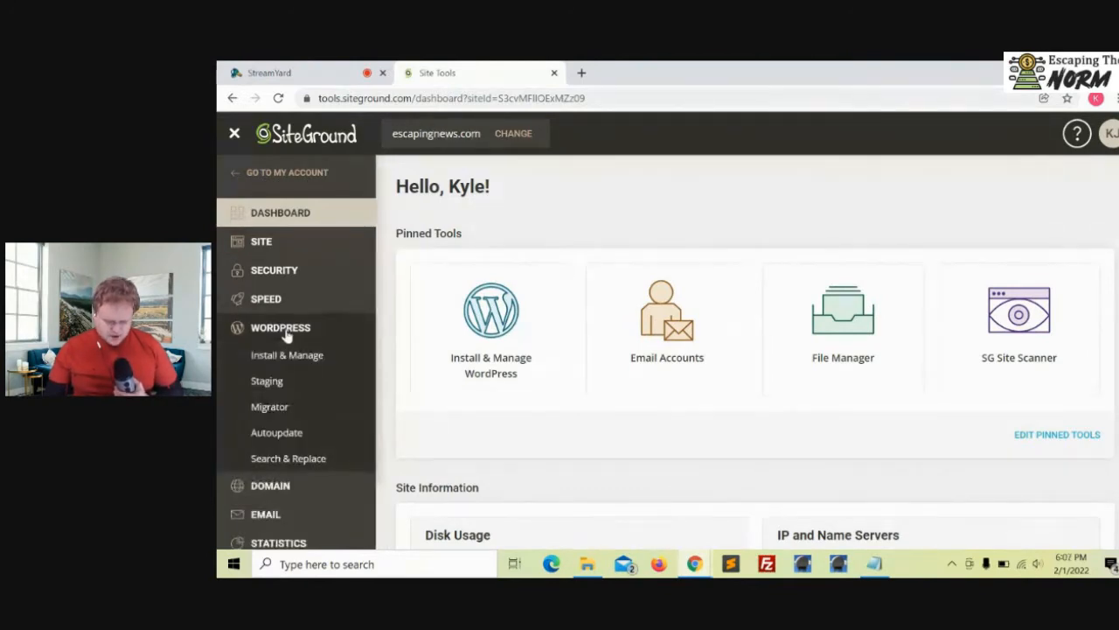
click(300, 361)
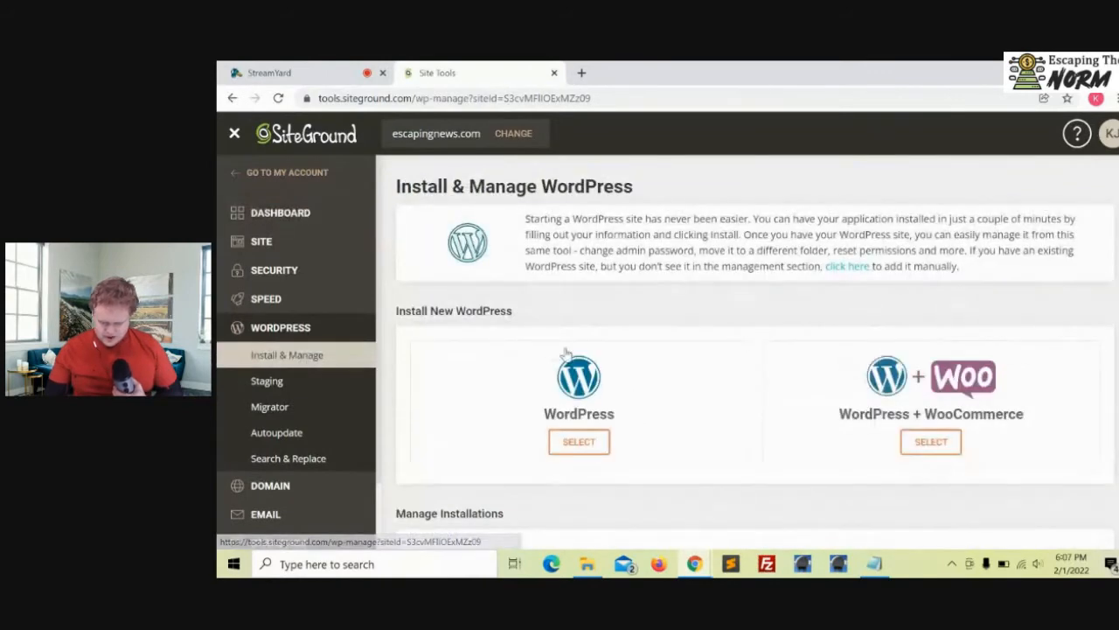
Choose plain WordPress for the new installation and set its domain to escapingnews.com.
scroll(694, 382, down, 1)
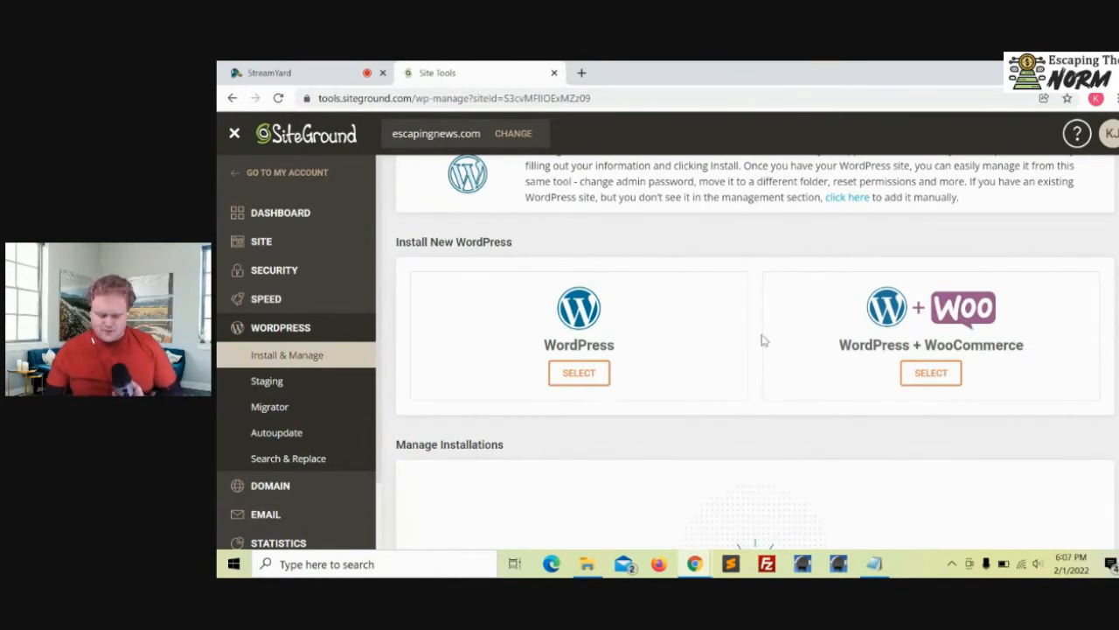
click(579, 373)
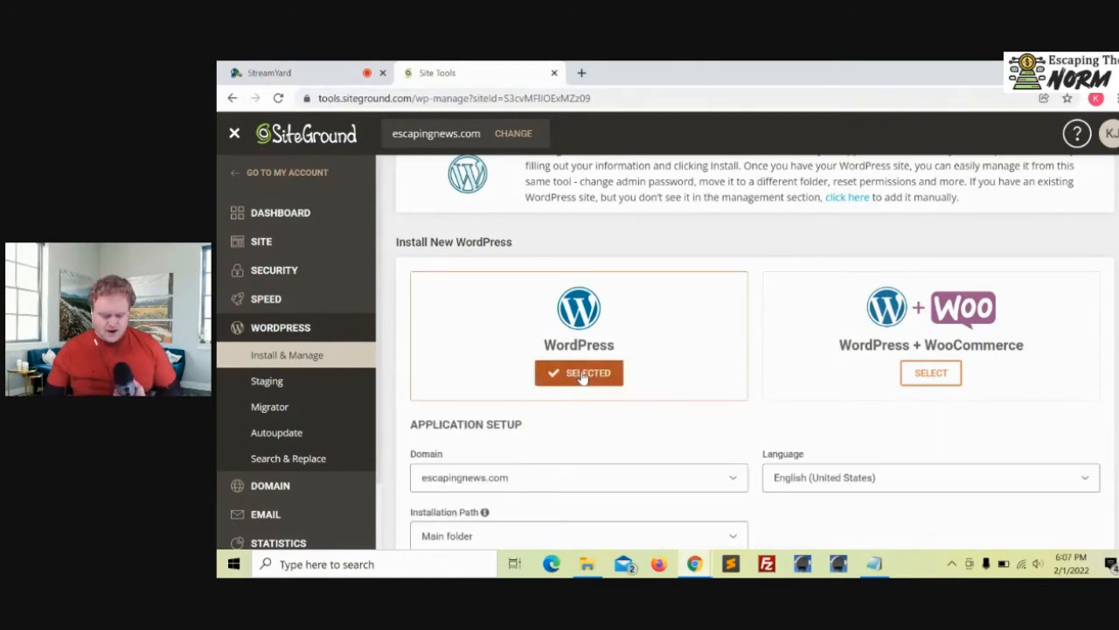
scroll(685, 398, down, 3)
scroll(687, 395, down, 2)
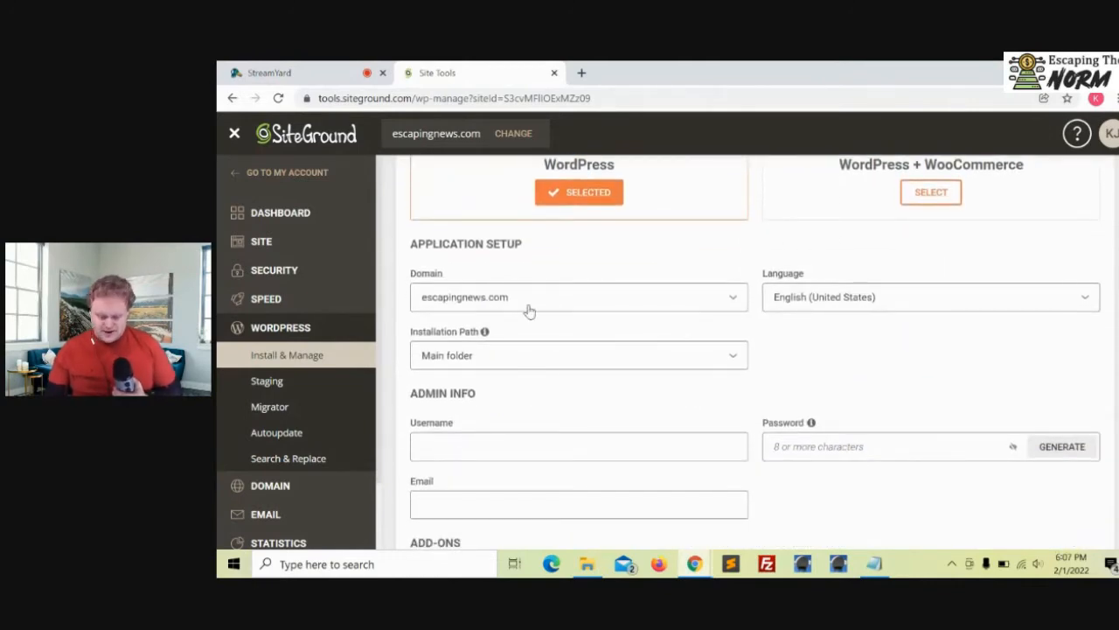
click(501, 300)
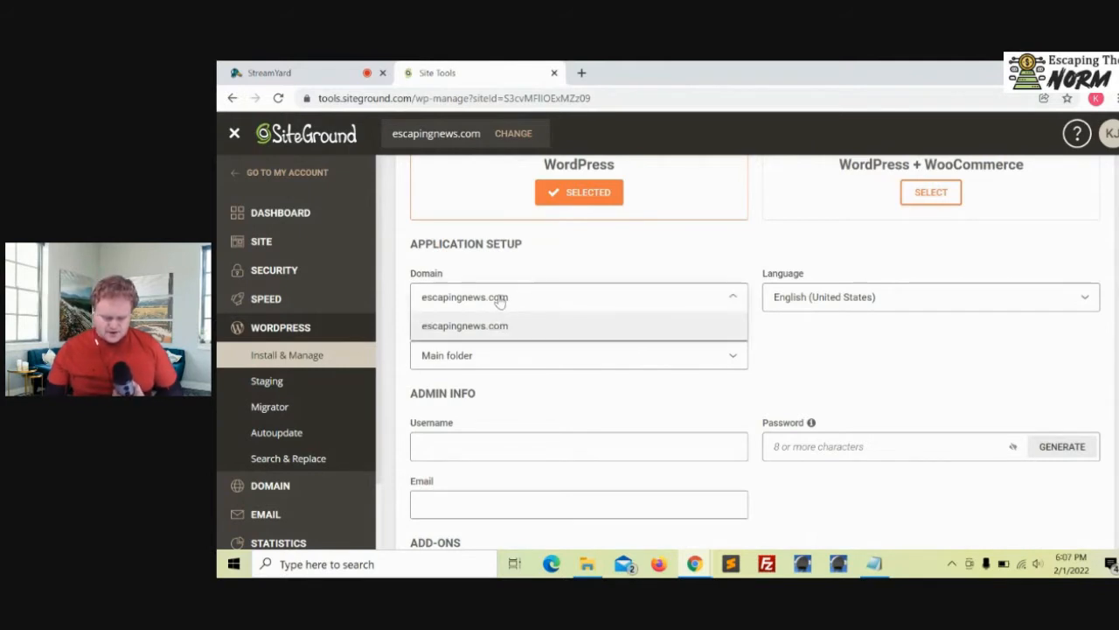
click(481, 329)
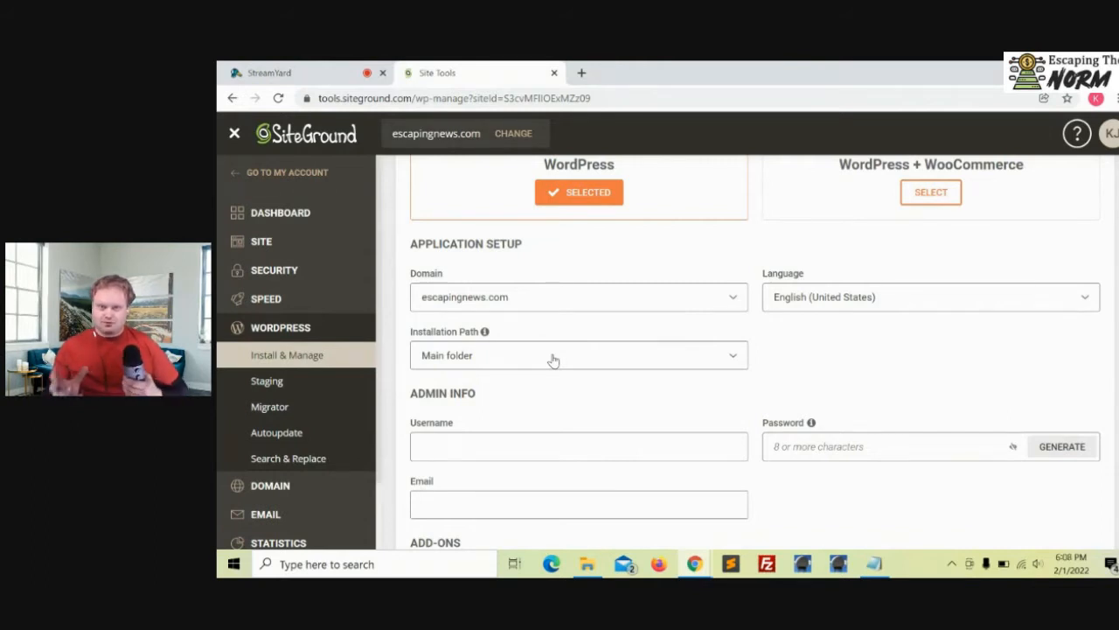
Fill in the admin username, password and email, install WordPress, and decline to save the password in the browser.
scroll(580, 394, down, 3)
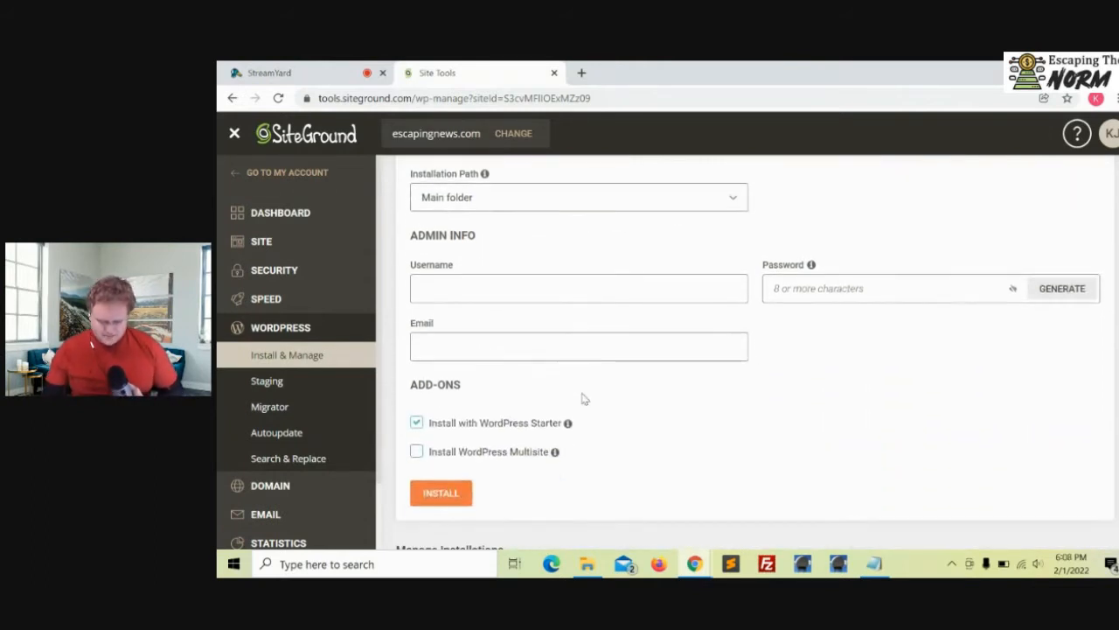
click(520, 287)
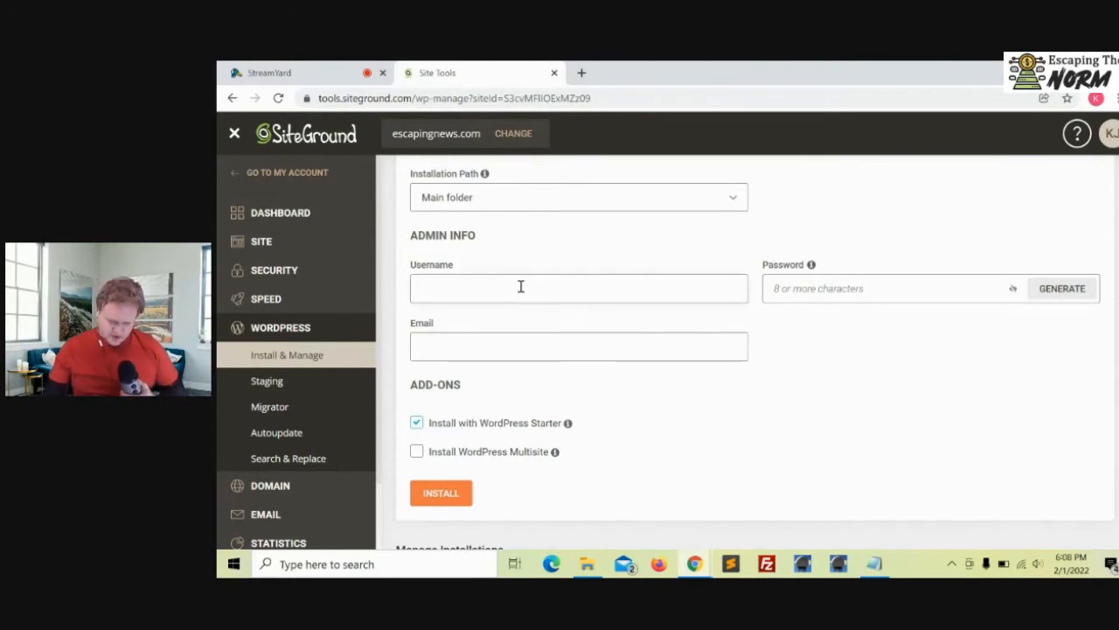
click(459, 348)
click(469, 291)
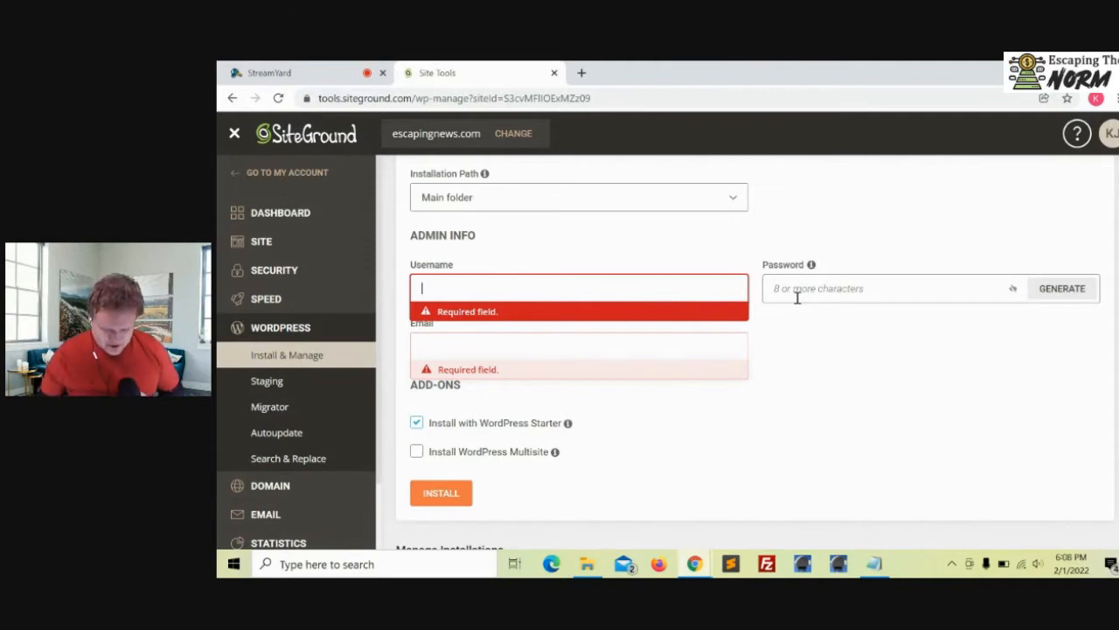
text(k)
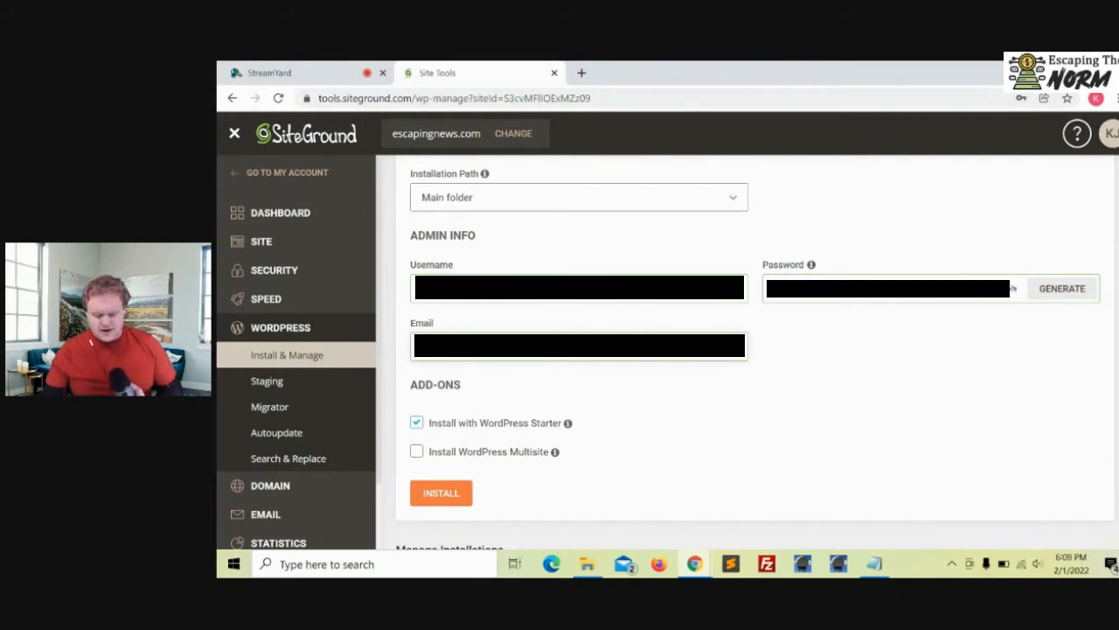
click(440, 494)
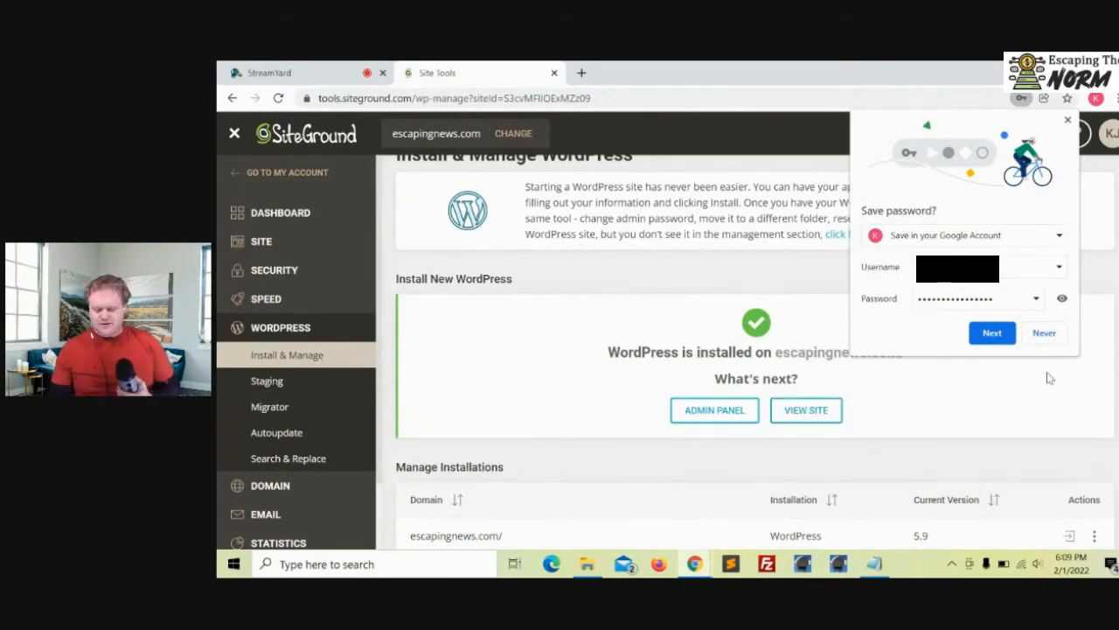
click(1055, 335)
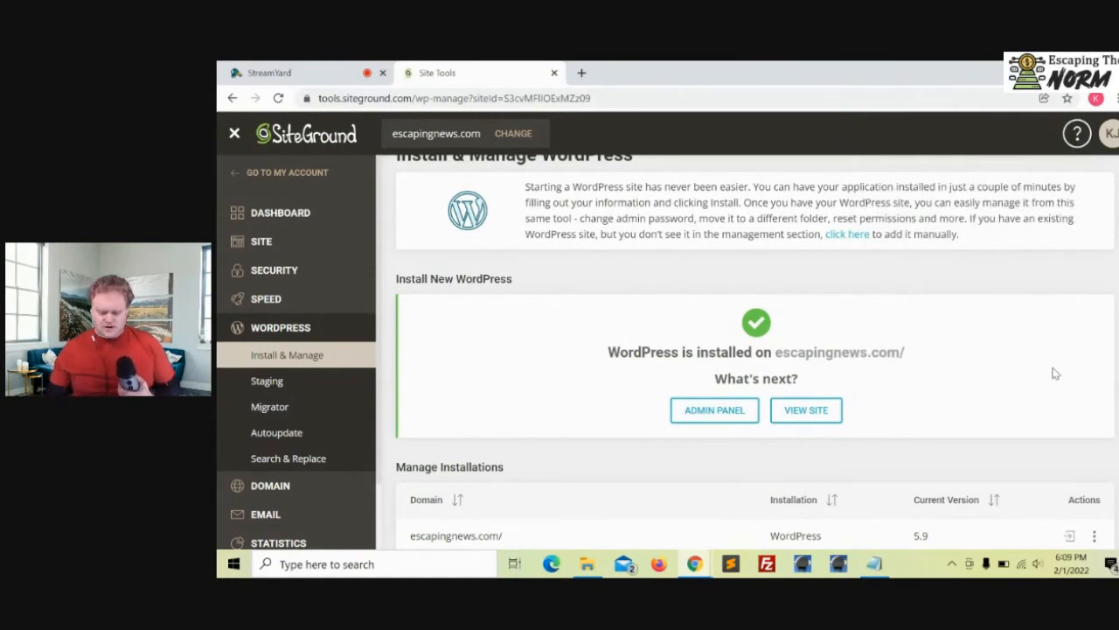
scroll(942, 369, down, 1)
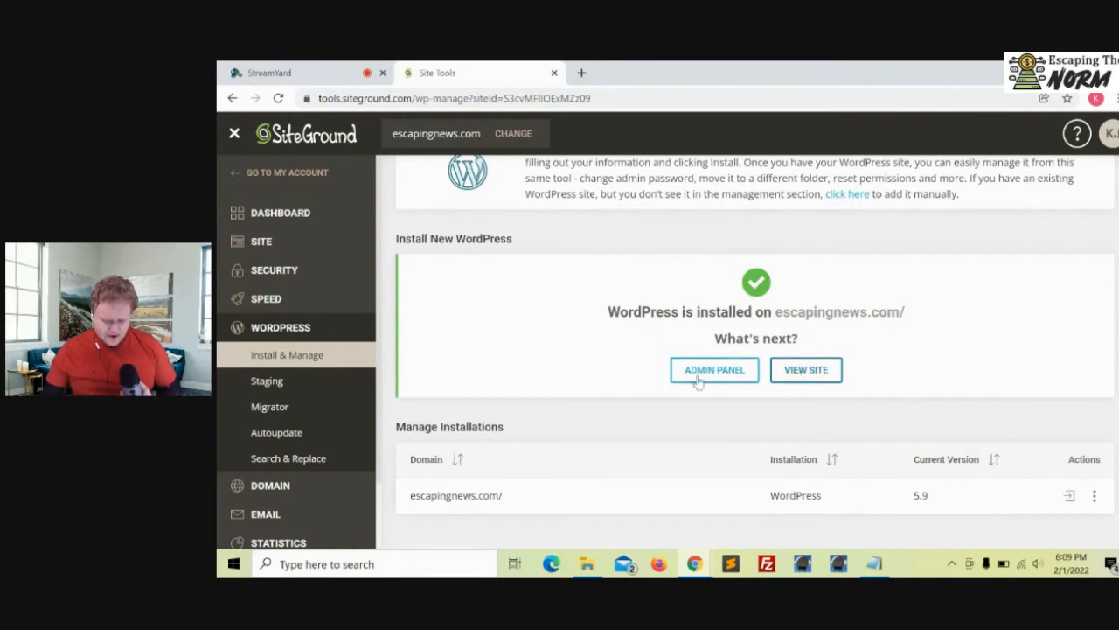
click(739, 371)
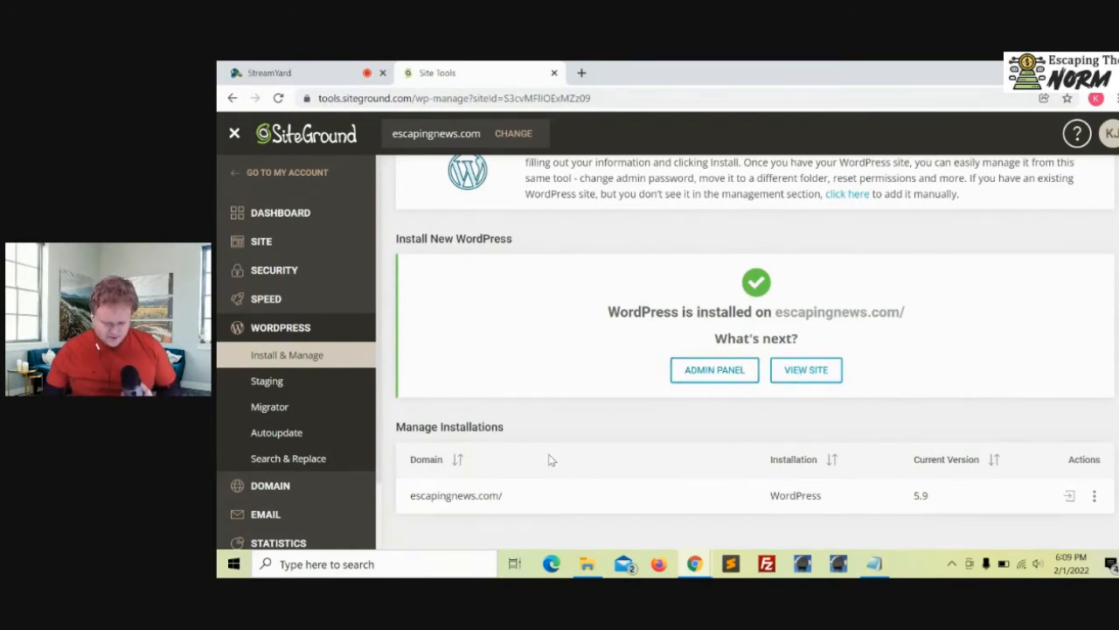
click(581, 74)
click(452, 72)
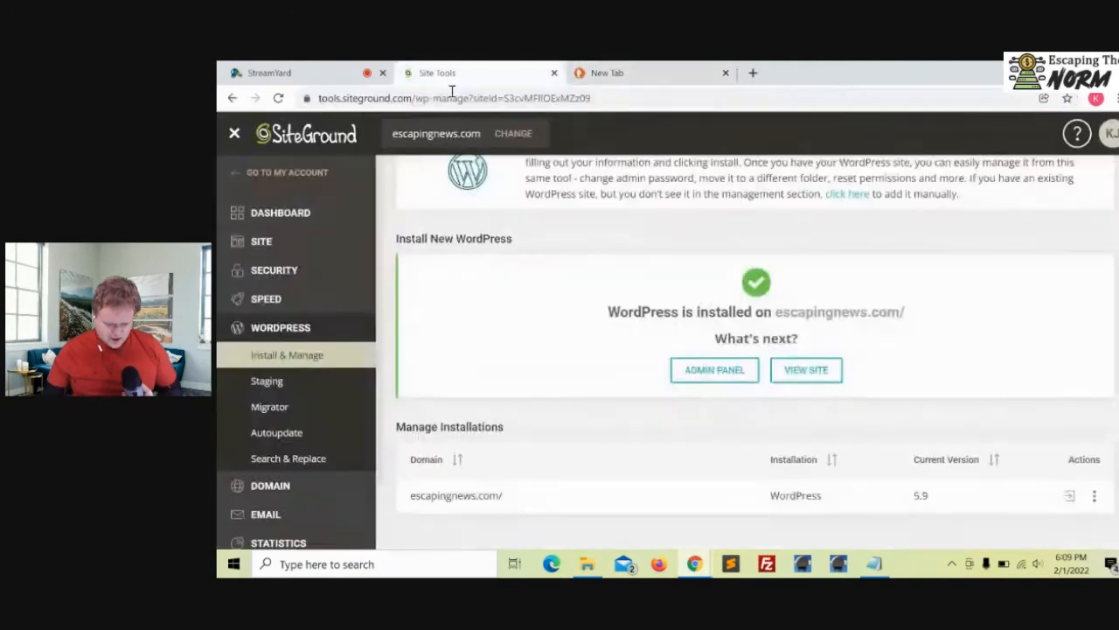
Open the site's caching settings and flush the dynamic cache for escapingnews.com.
scroll(289, 467, down, 2)
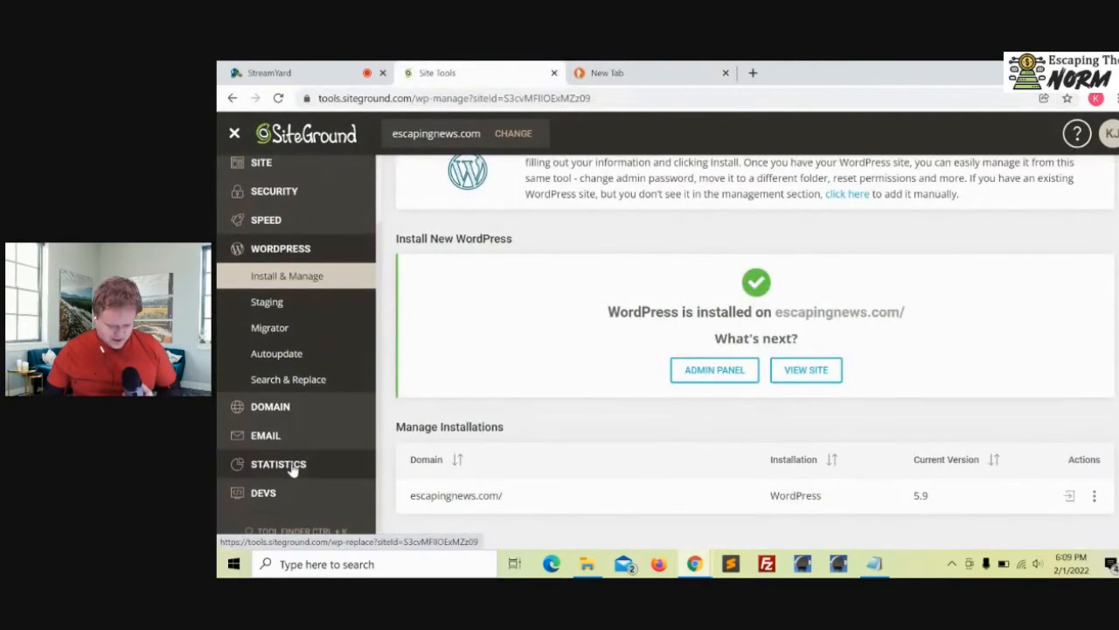
click(271, 221)
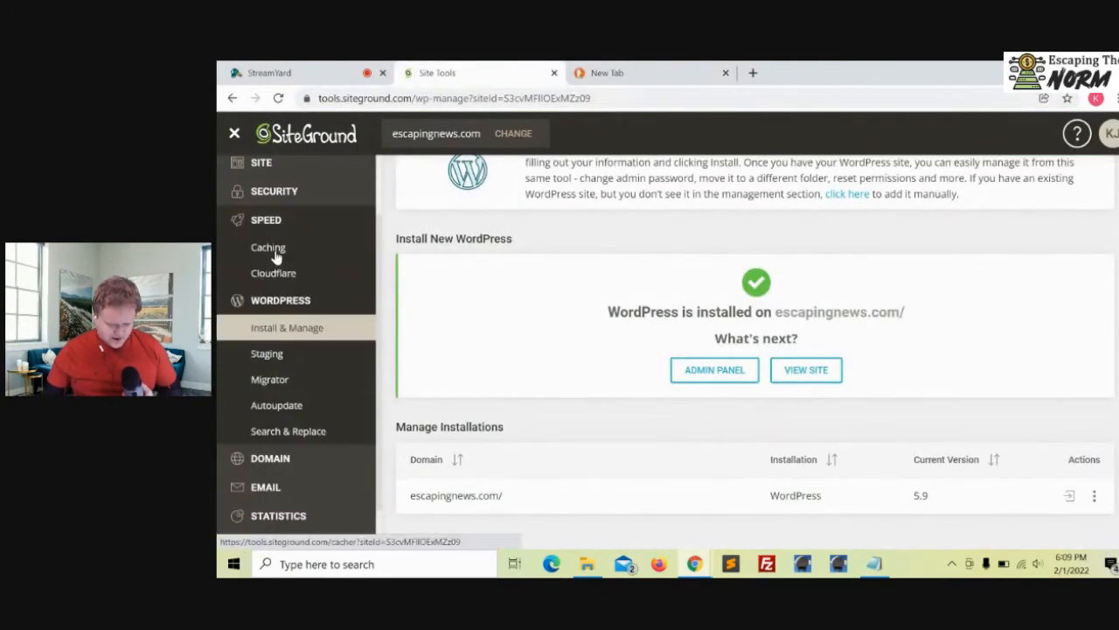
click(268, 249)
click(605, 344)
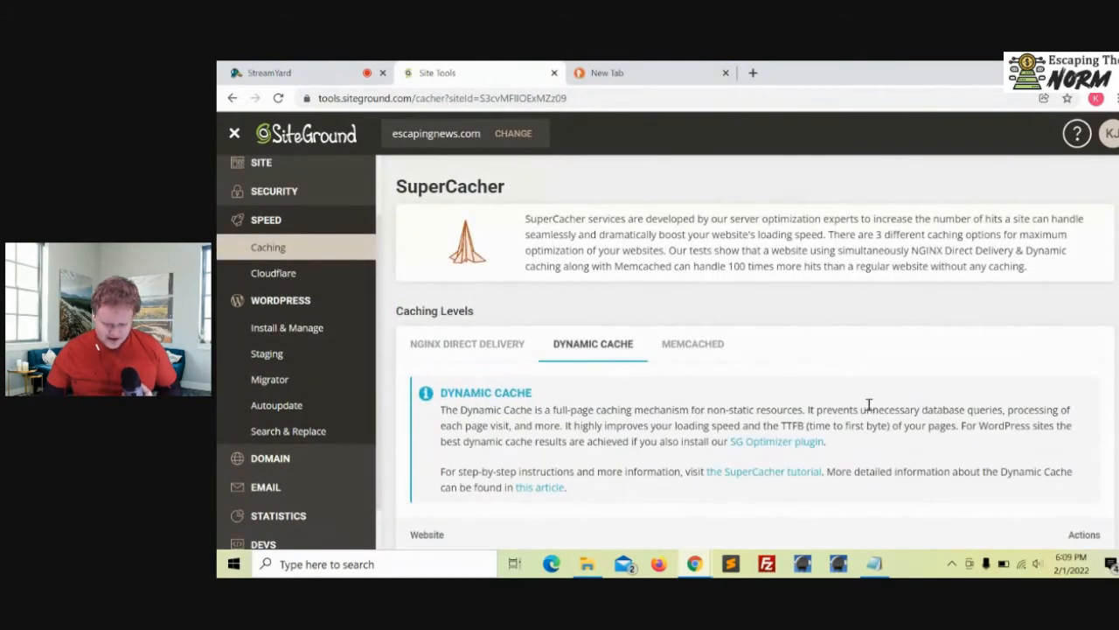
scroll(869, 404, down, 1)
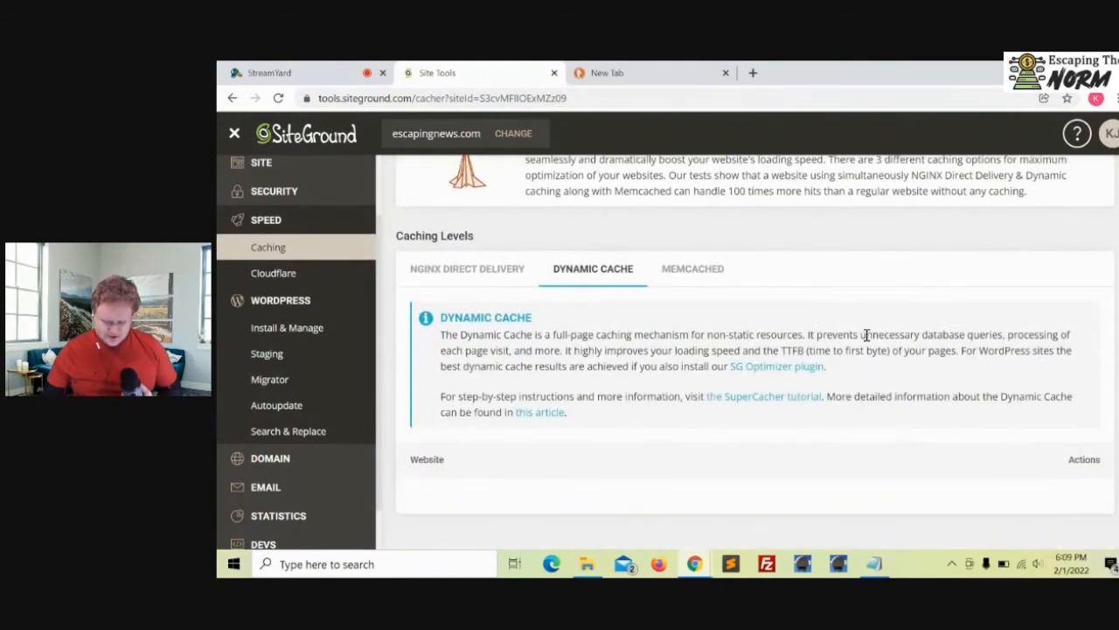
click(1096, 220)
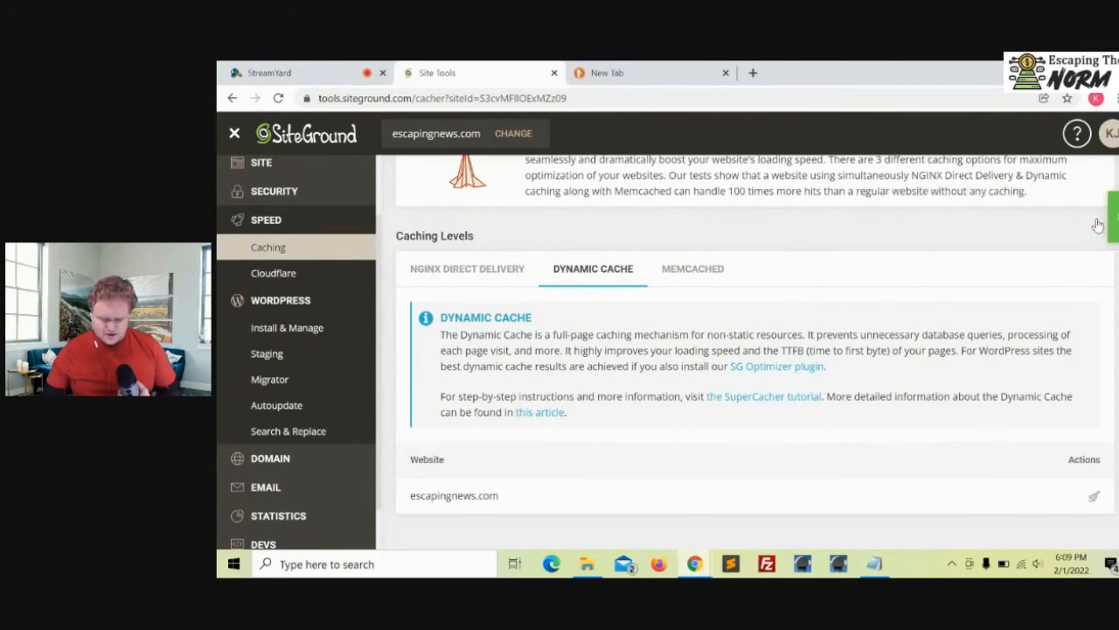
Return to the WordPress management page and view the list of existing installations.
scroll(306, 251, up, 2)
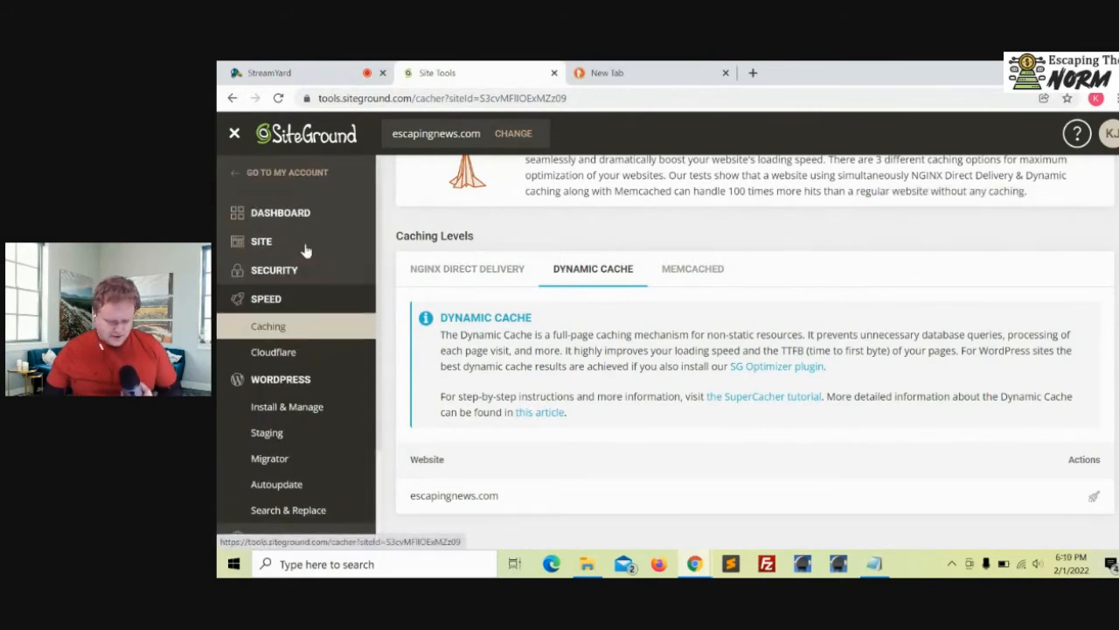
click(291, 406)
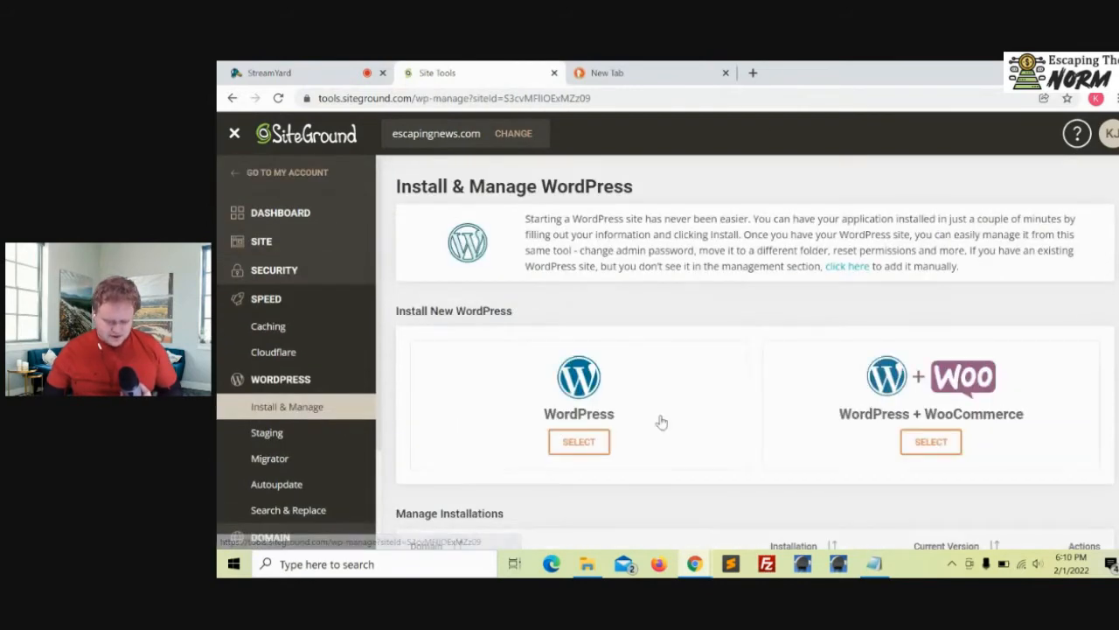
scroll(691, 424, down, 2)
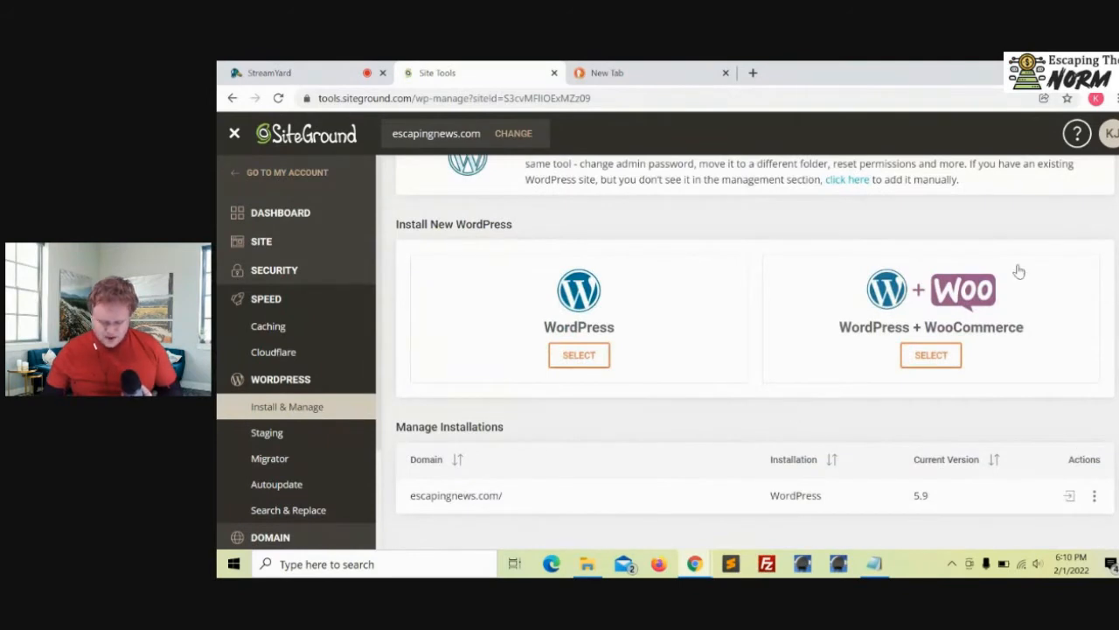
Open an Incognito window, load escapingnews.com and look over the new site's homepage.
click(1116, 99)
click(1006, 80)
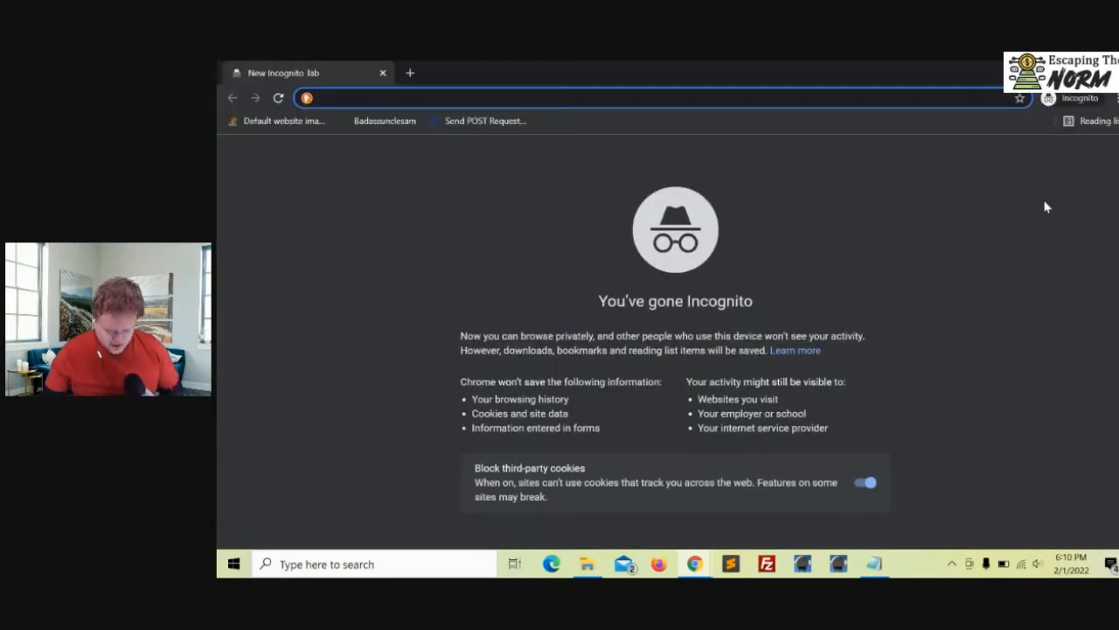
text(es)
key(Return)
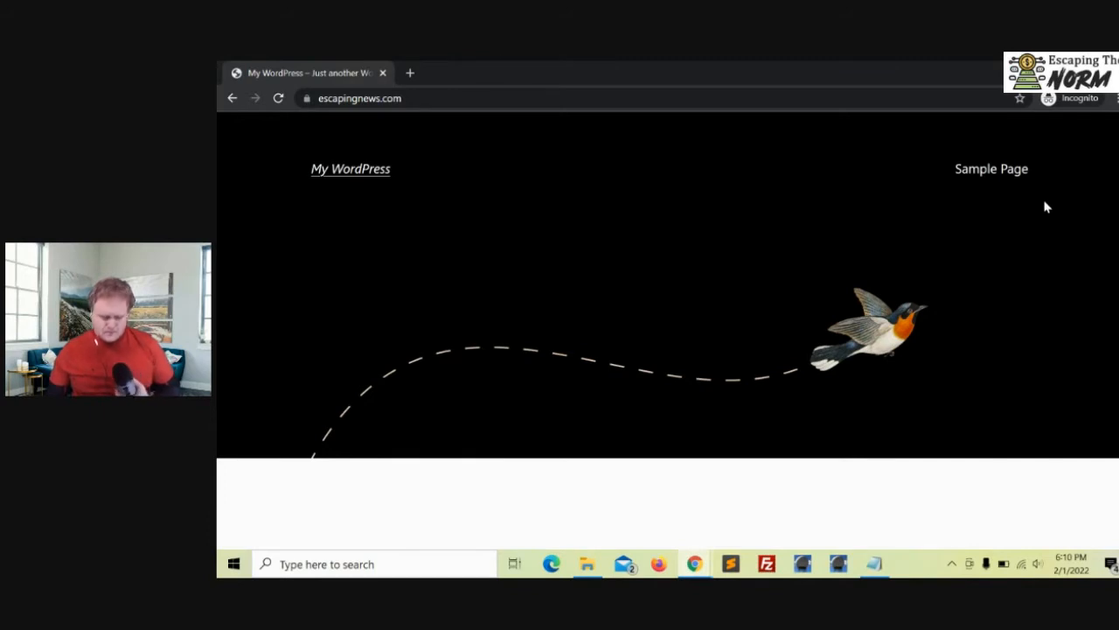
scroll(930, 250, down, 2)
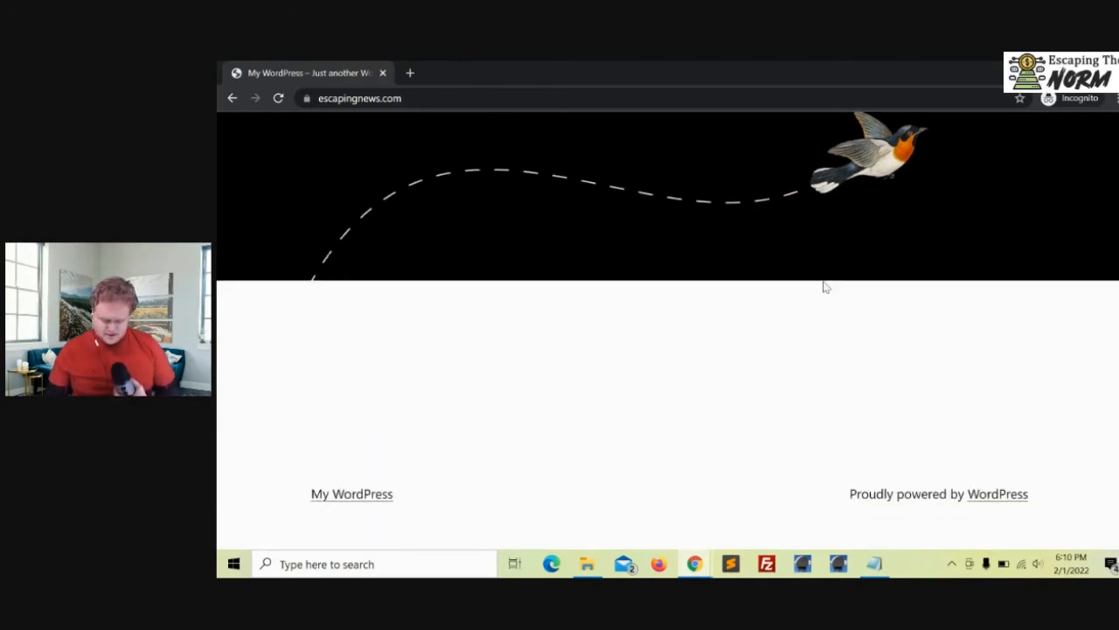
scroll(825, 286, up, 2)
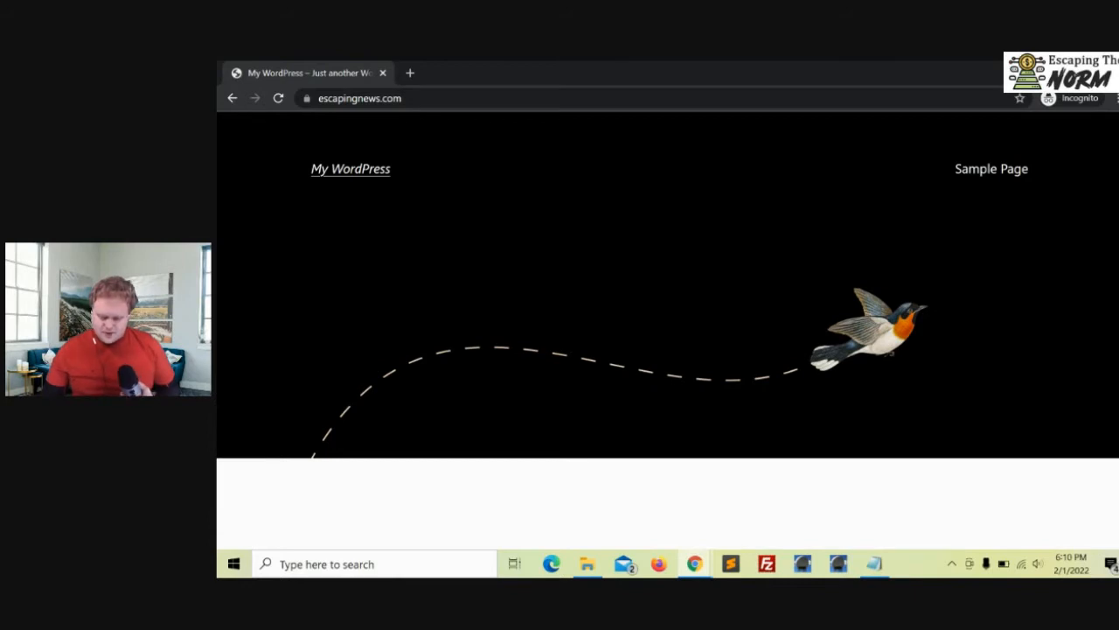
click(1056, 72)
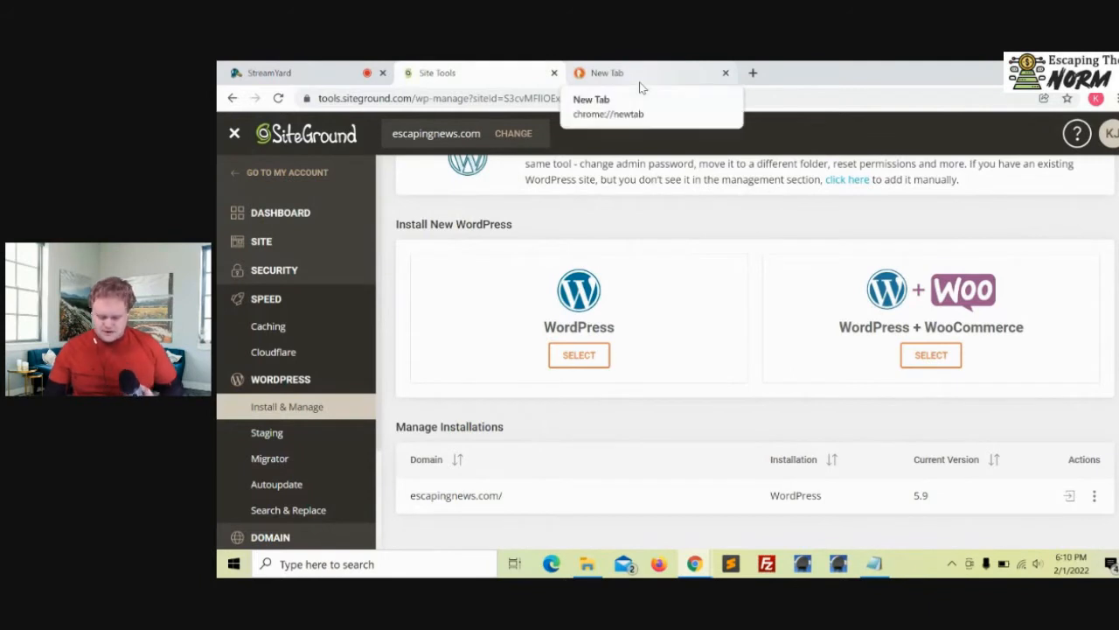
mouse_move(699, 564)
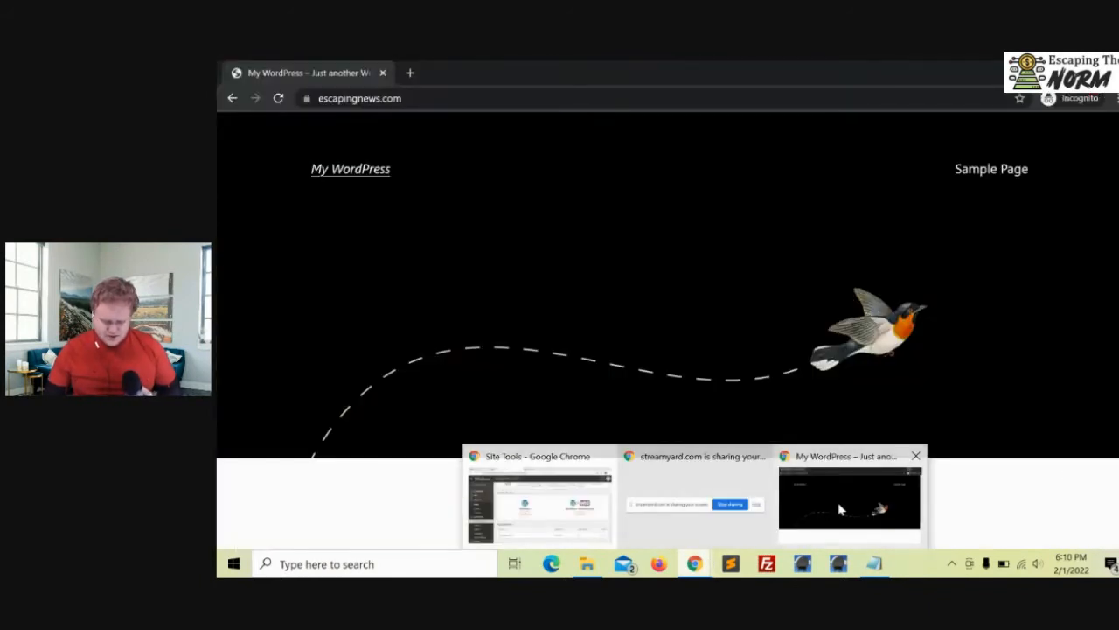
click(841, 507)
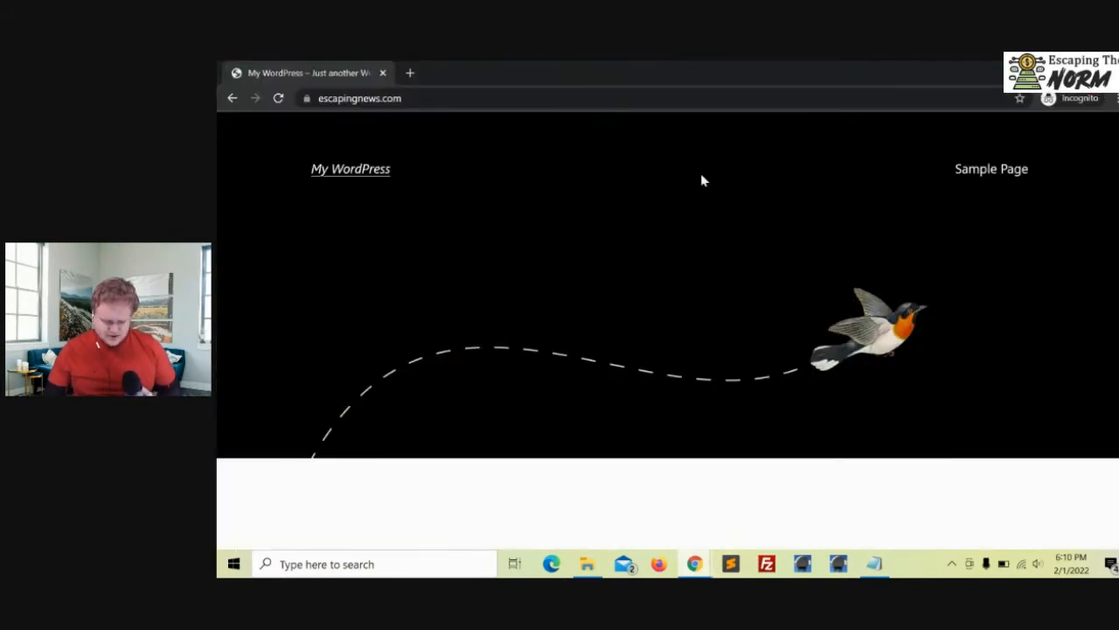
Load escapingnews.com/wp-admin in the Incognito window to view the site's WordPress login page.
click(651, 100)
click(730, 97)
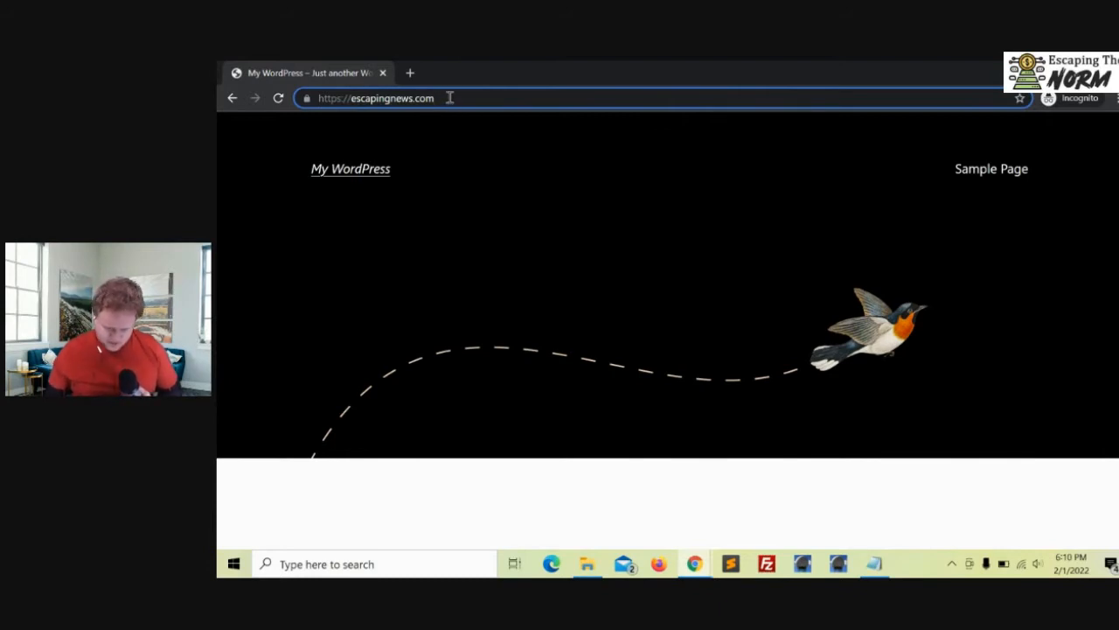
text(/)
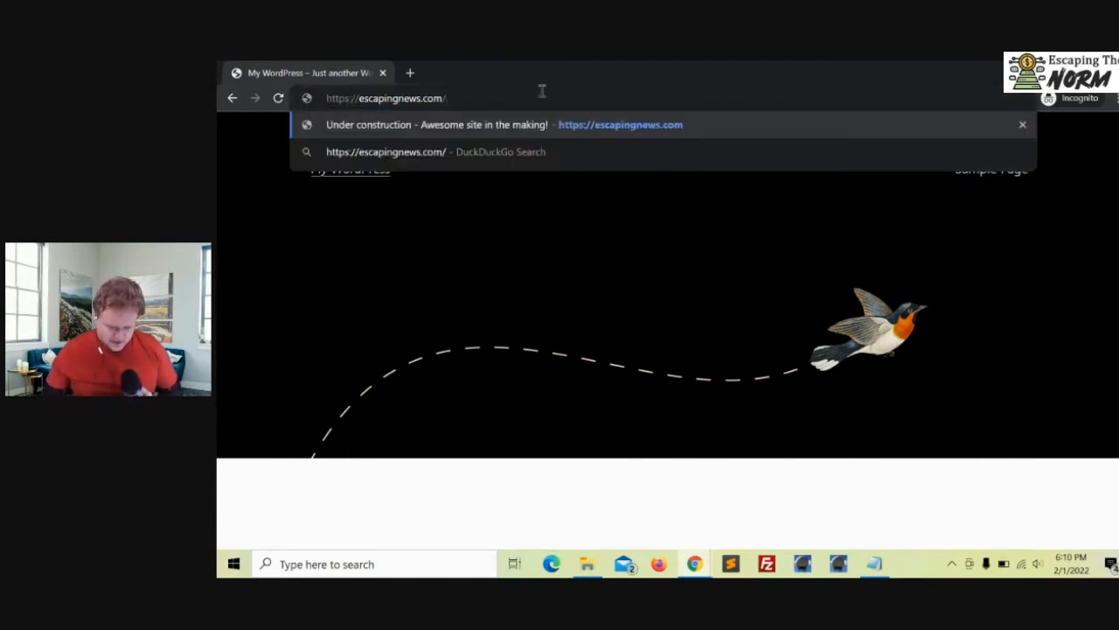
text(wp)
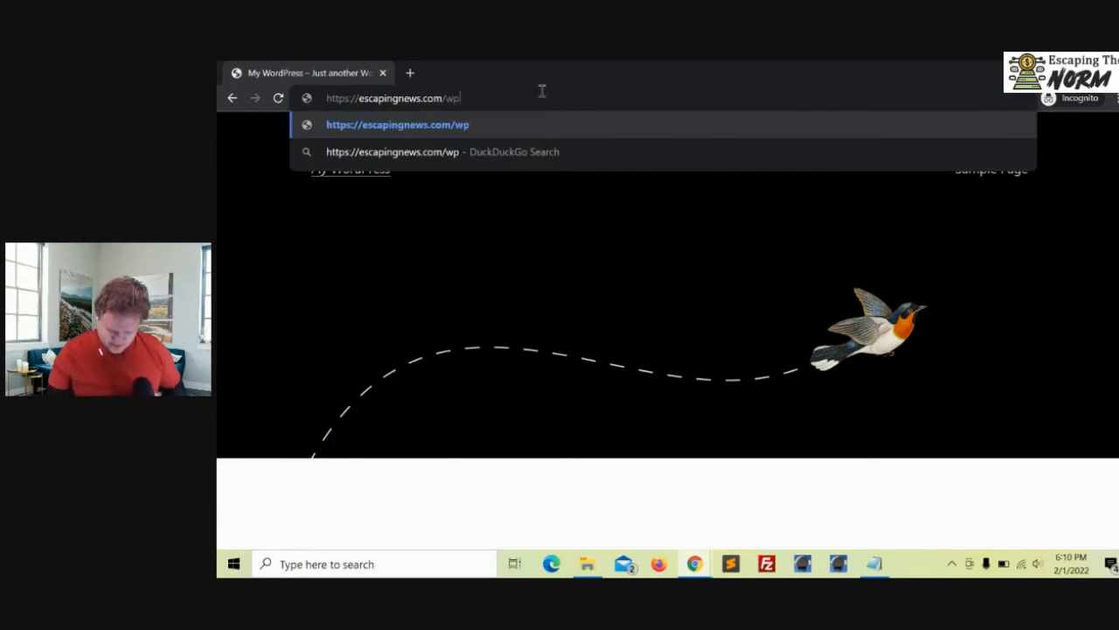
text(-admi)
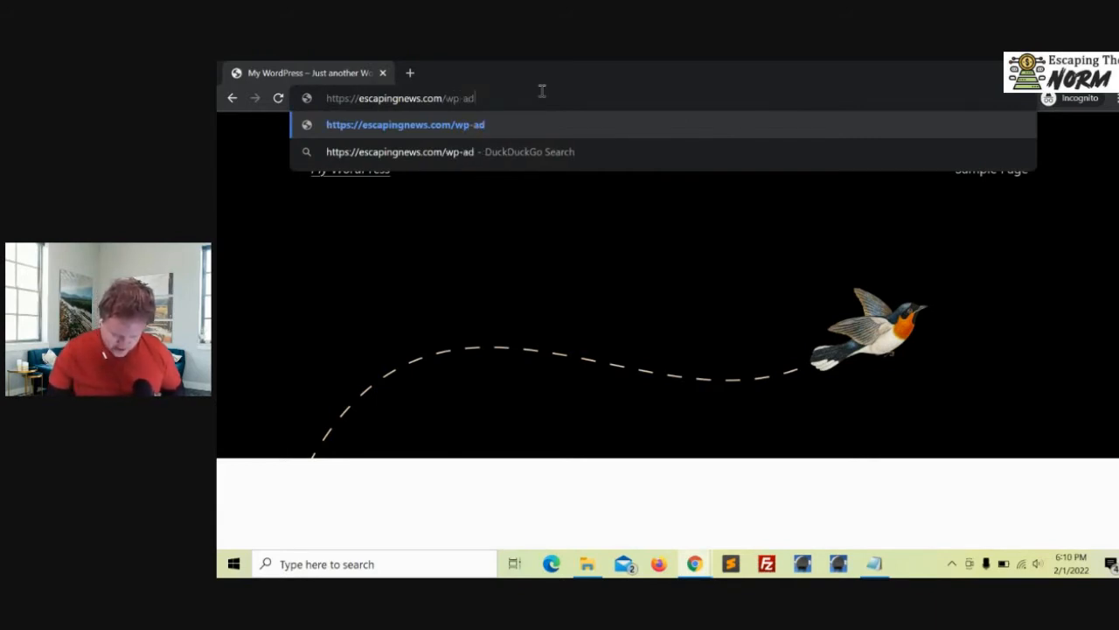
text(n)
key(Return)
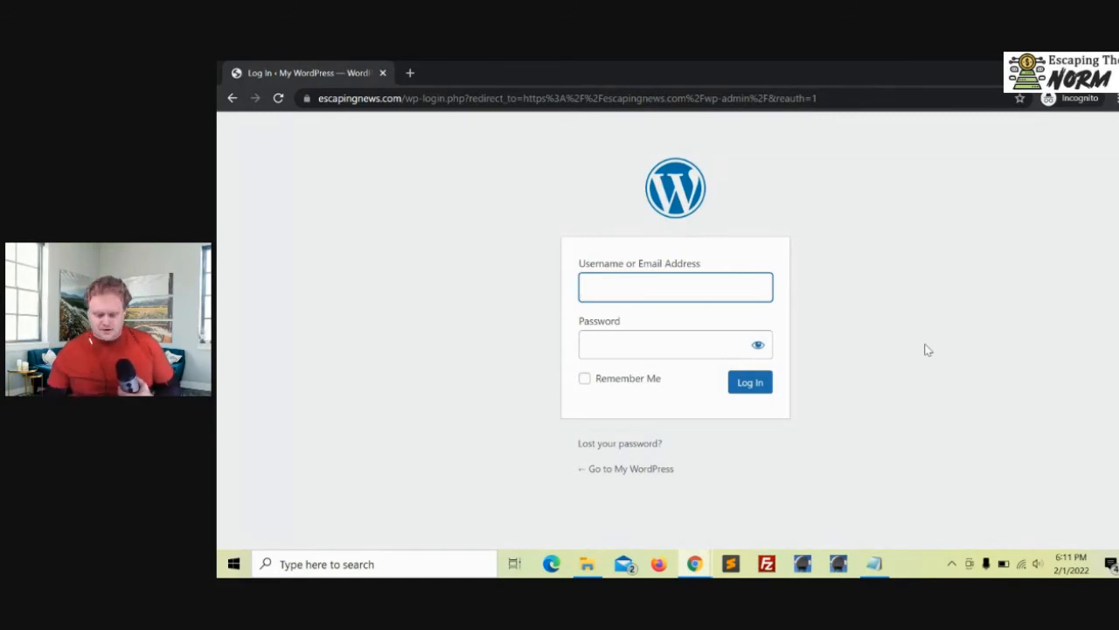
Return to the SiteGround Site Tools window, open the admin panel of the escapingnews.com installation and exit the WordPress Starter wizard.
click(1052, 72)
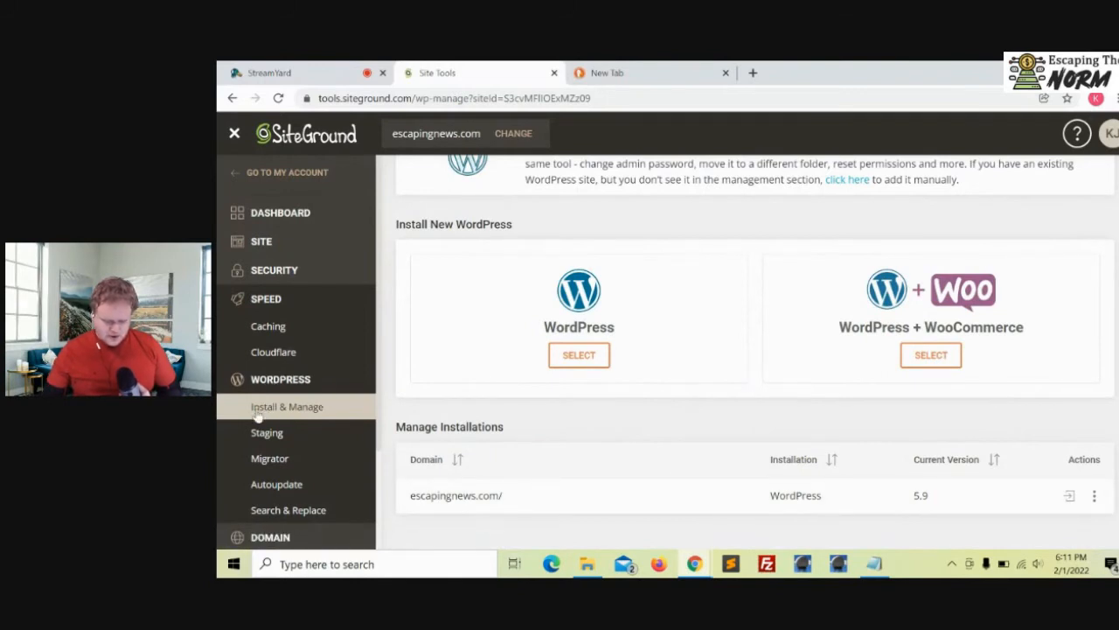
click(1069, 497)
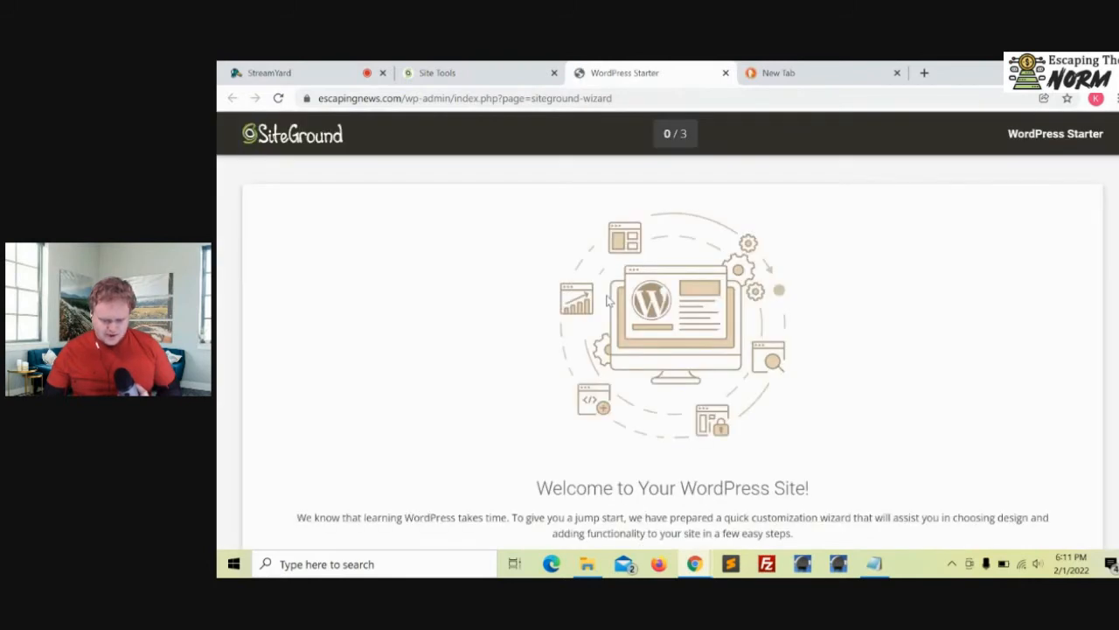
scroll(773, 297, down, 2)
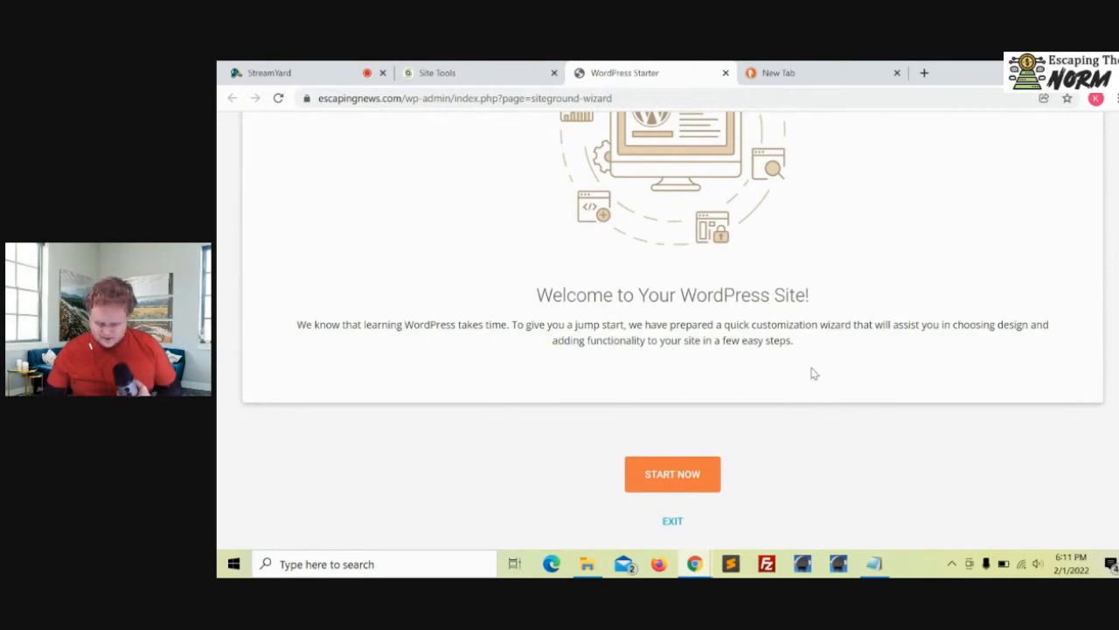
scroll(768, 399, up, 2)
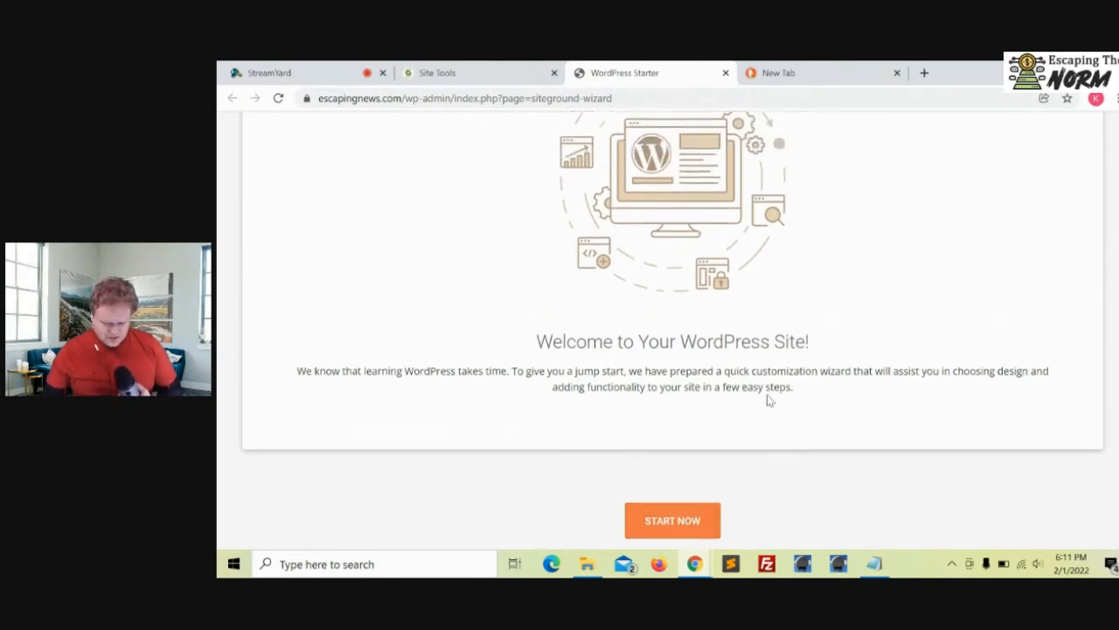
scroll(768, 400, down, 1)
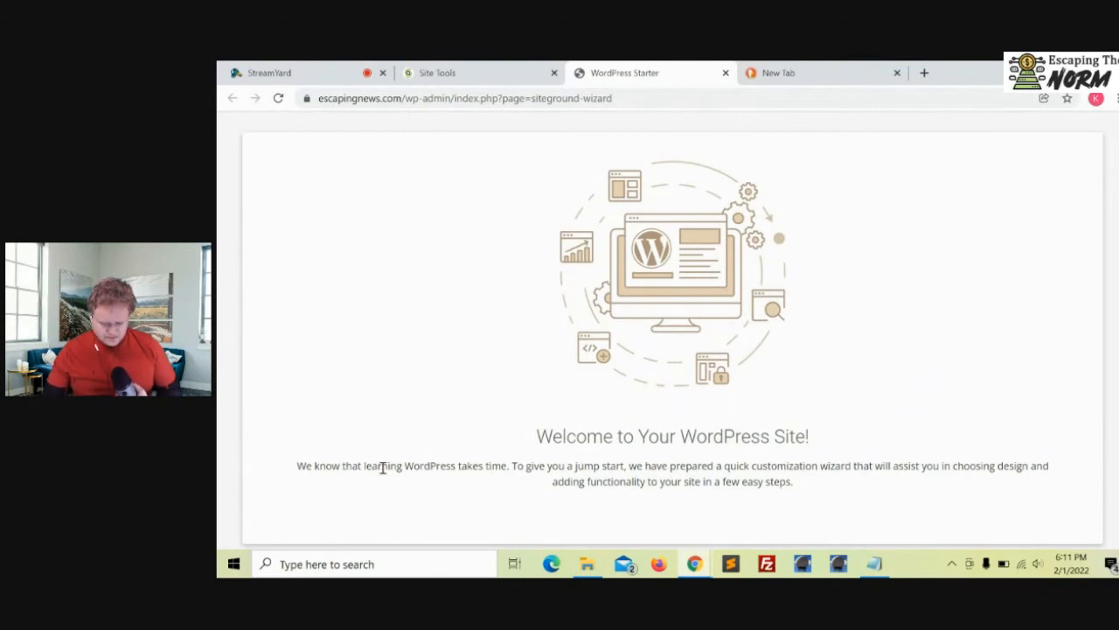
scroll(849, 429, down, 1)
scroll(846, 429, down, 1)
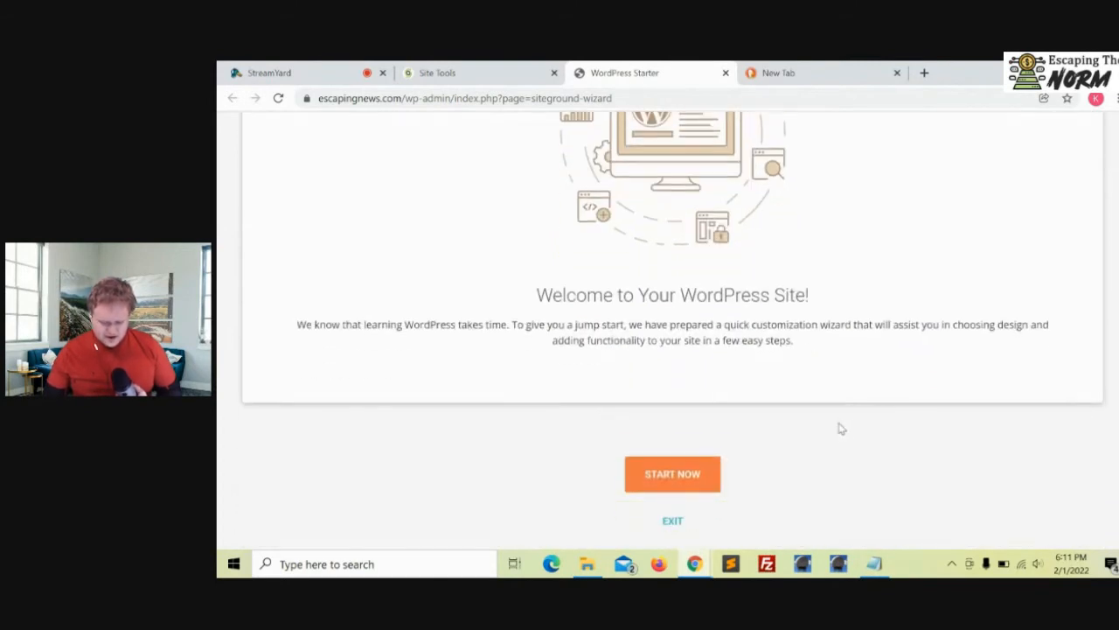
click(670, 521)
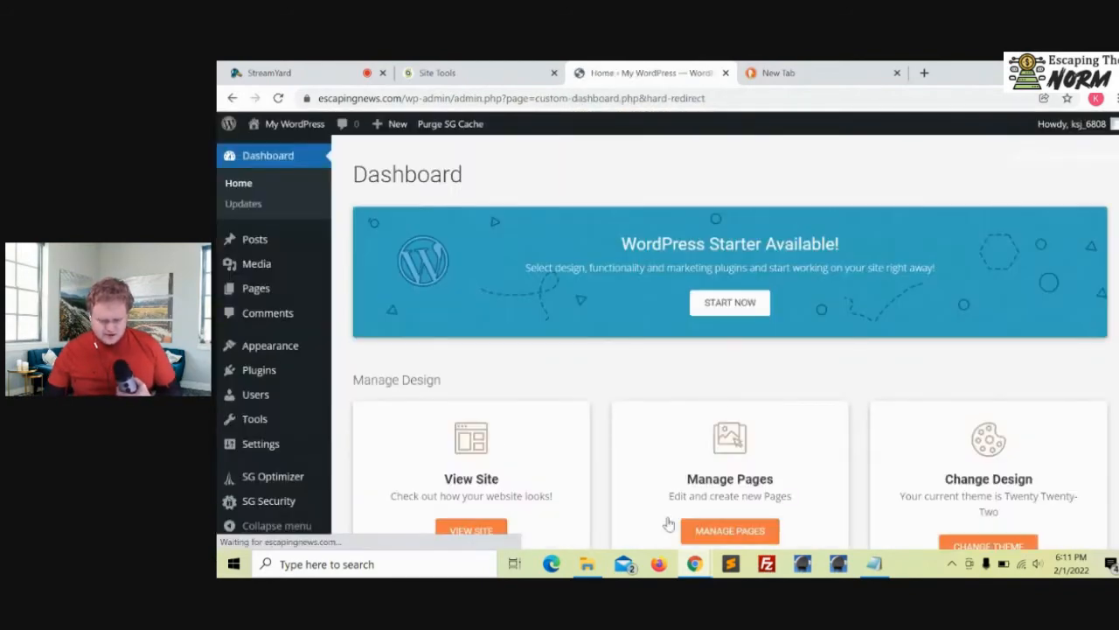
Look over the WordPress dashboard, including its design management cards and useful links.
scroll(678, 283, down, 8)
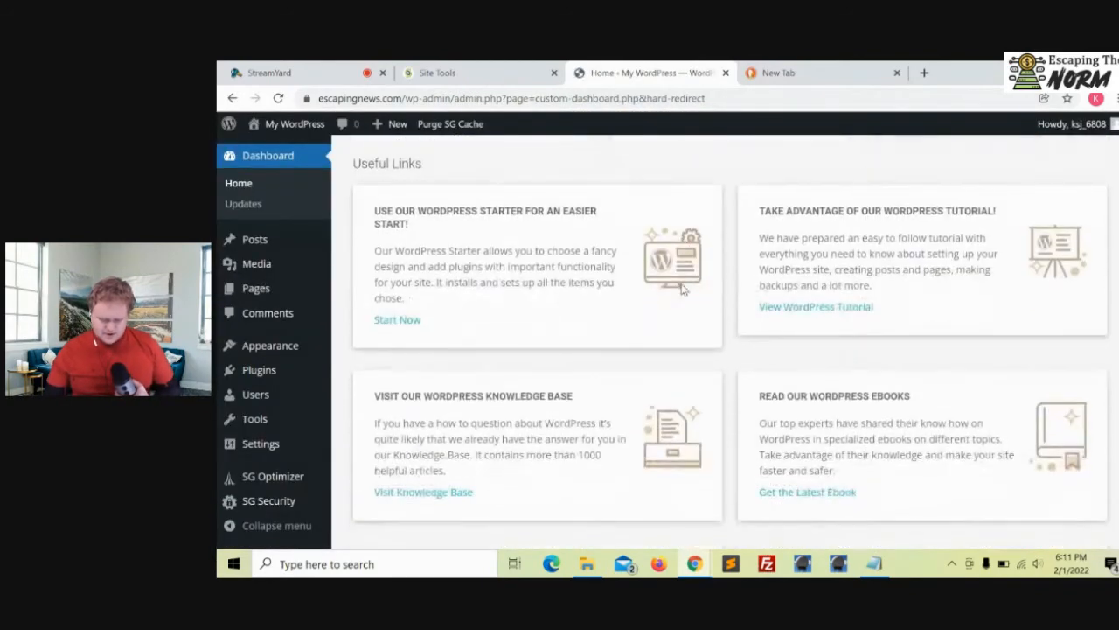
scroll(681, 288, up, 8)
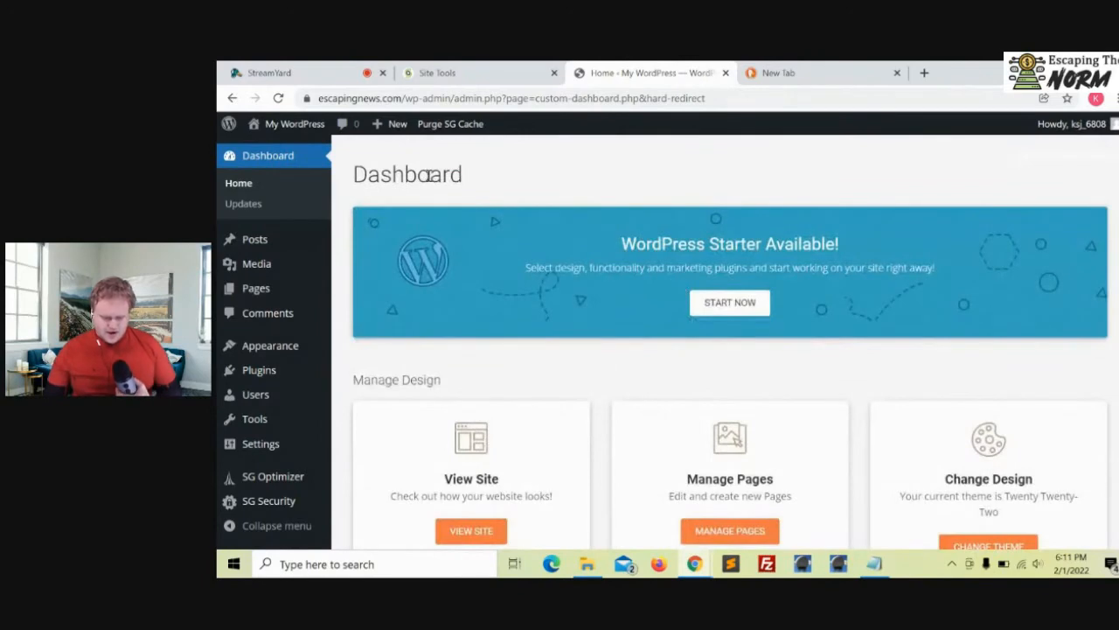
drag(465, 178, 353, 177)
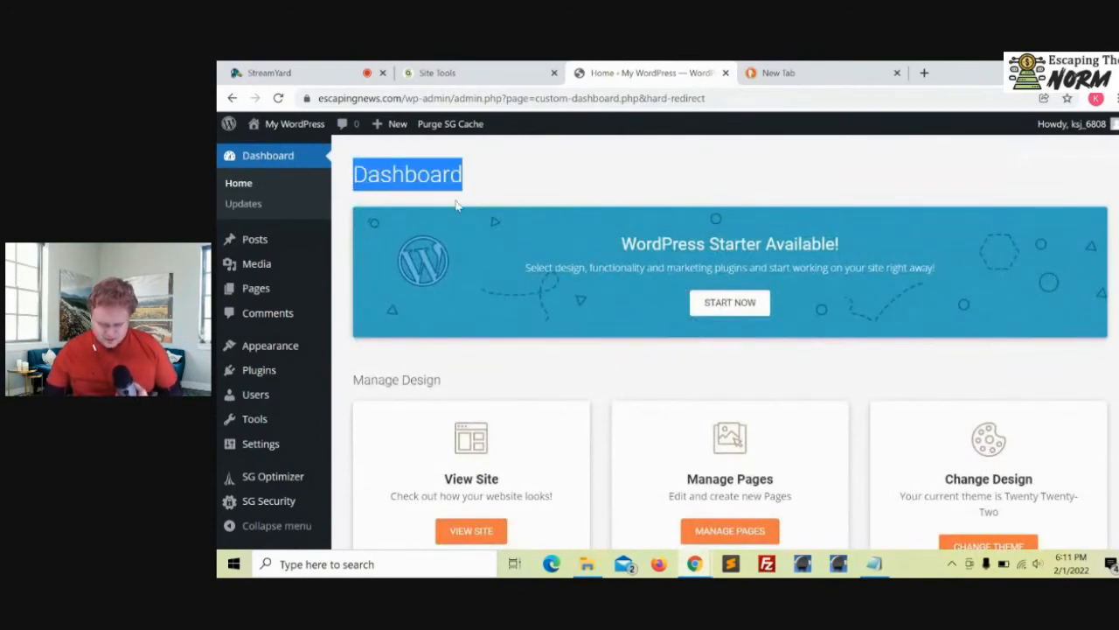
click(541, 202)
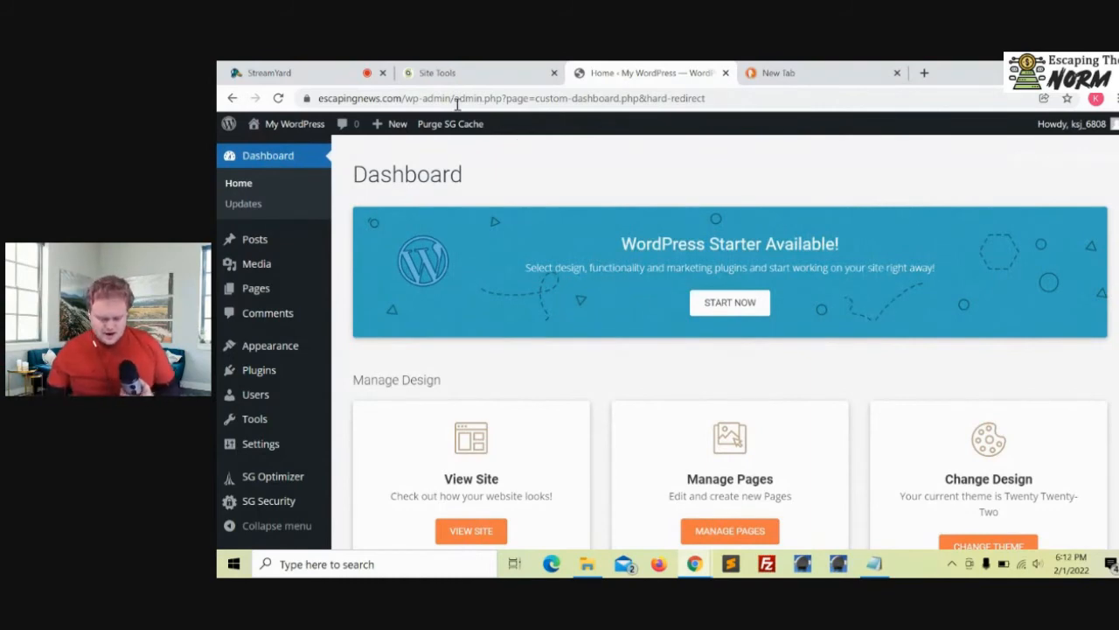
scroll(462, 172, down, 3)
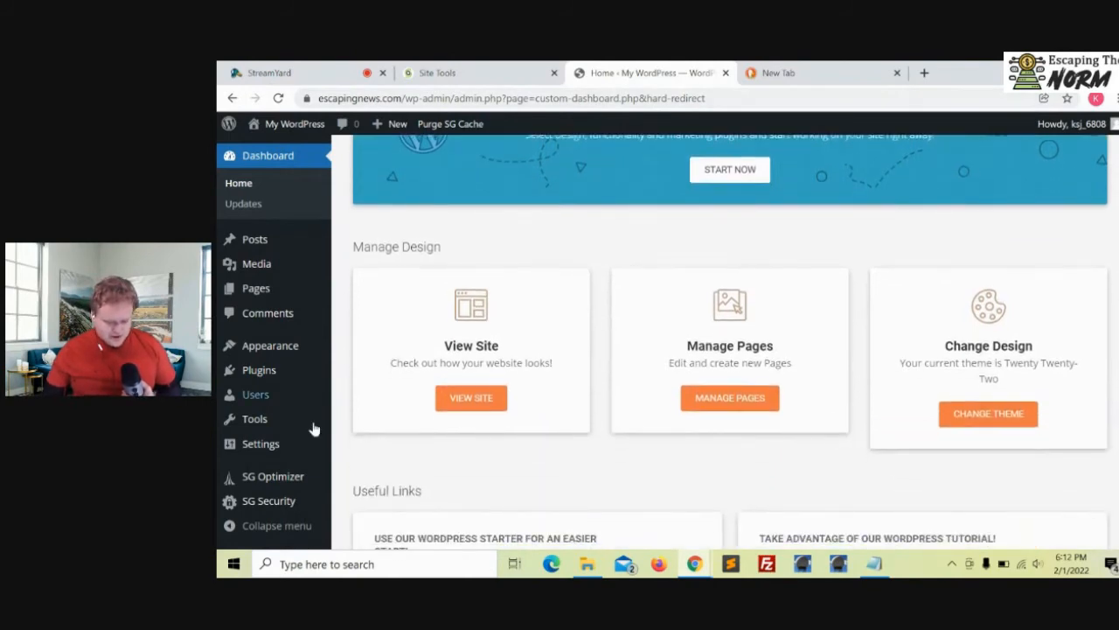
Open the SG Optimizer dashboard and review its caching, environment, frontend and media optimization sections.
mouse_move(271, 484)
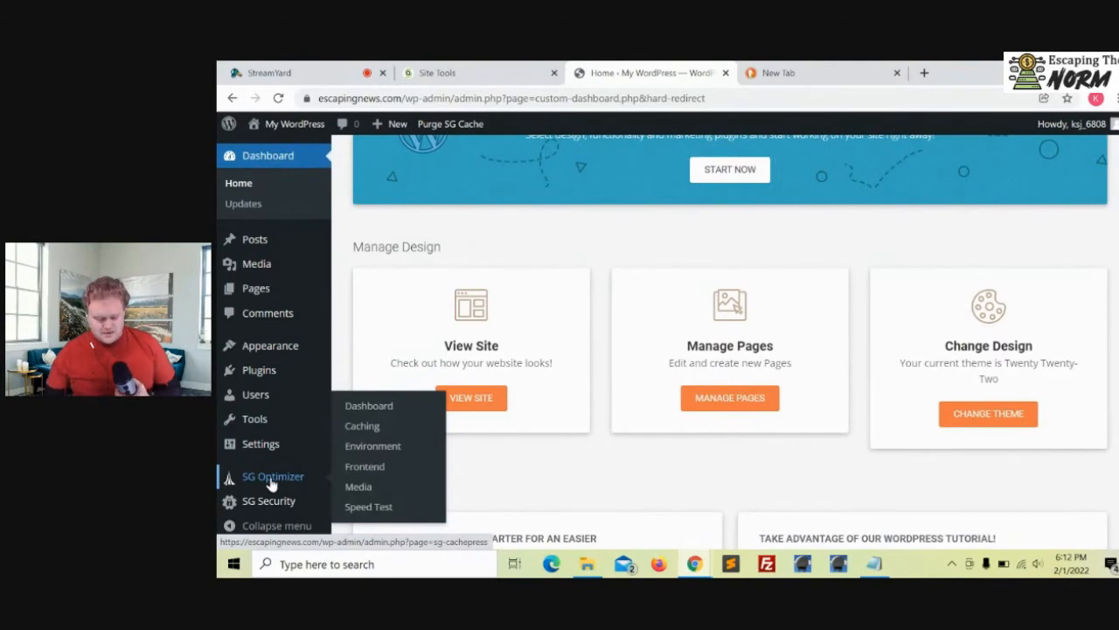
click(371, 407)
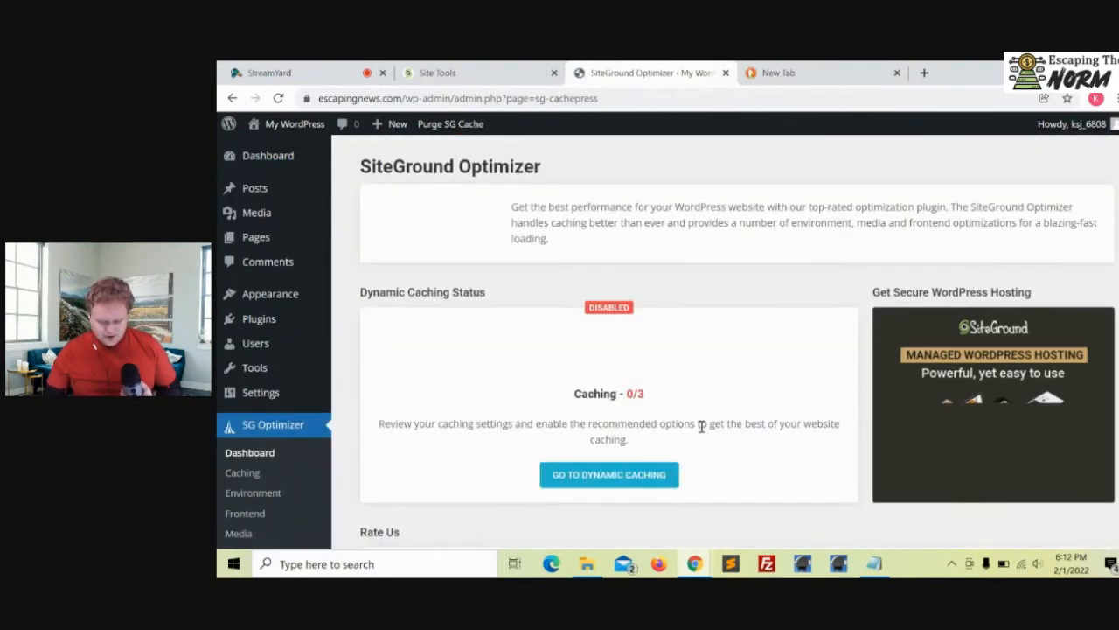
scroll(927, 349, down, 1)
scroll(683, 364, down, 5)
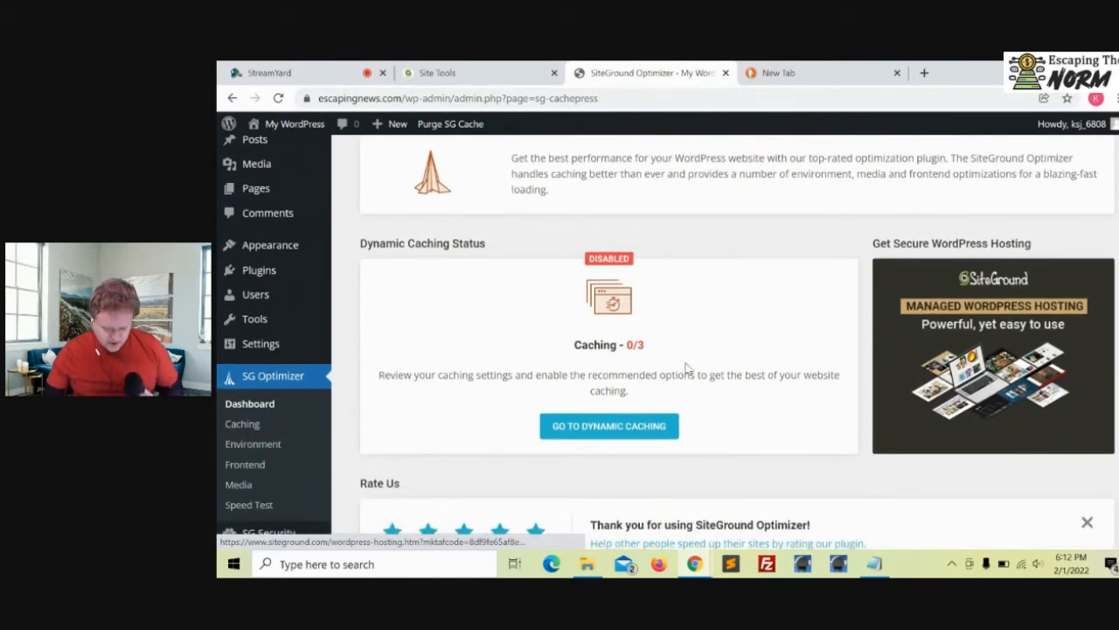
scroll(688, 368, down, 2)
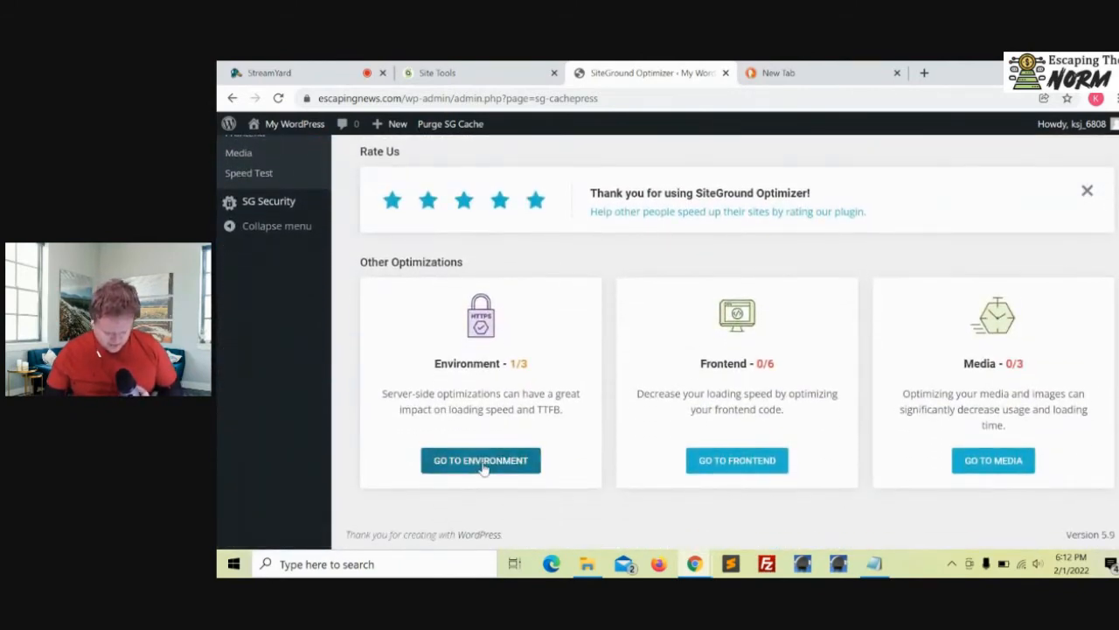
scroll(437, 370, up, 4)
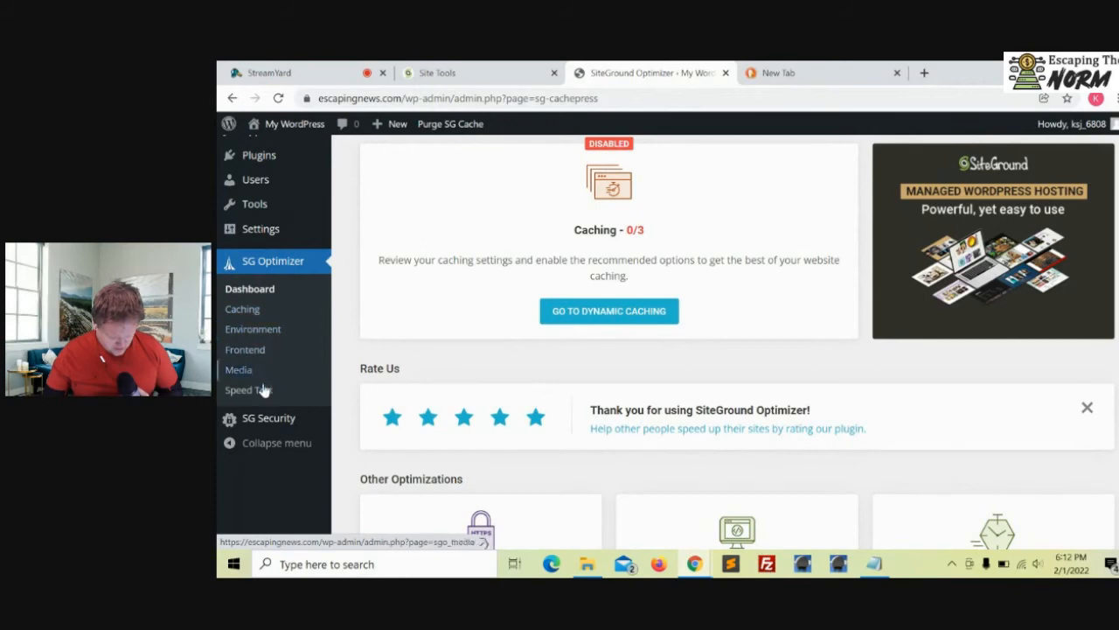
Open SG Security, look over its dashboard and go to the Site Security hardening options.
click(271, 425)
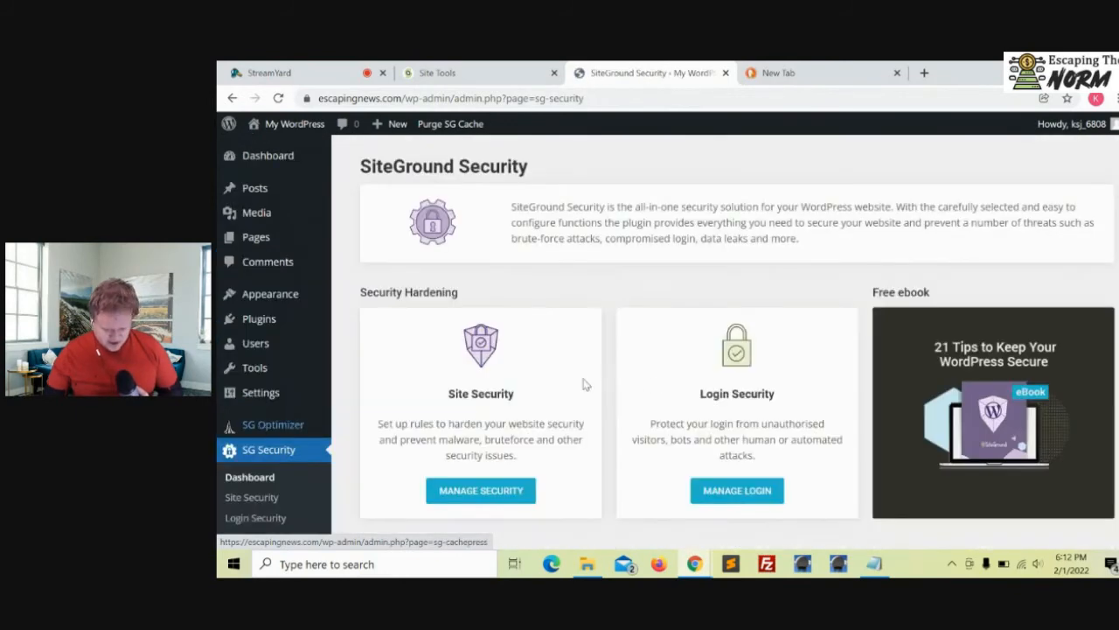
scroll(691, 389, down, 2)
scroll(691, 389, down, 1)
scroll(645, 367, up, 2)
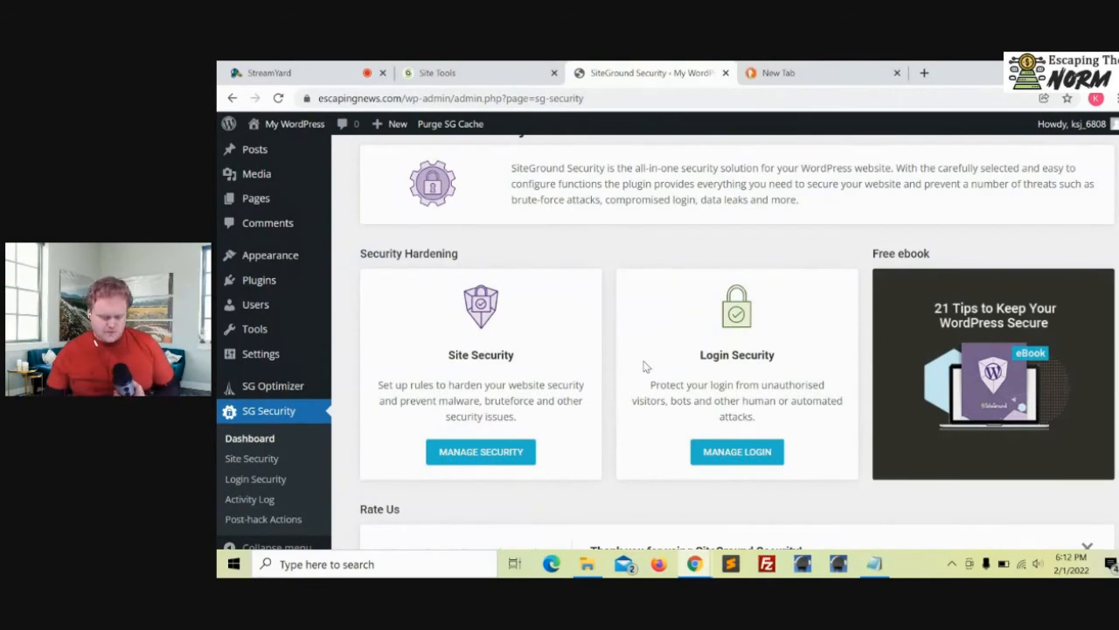
click(490, 458)
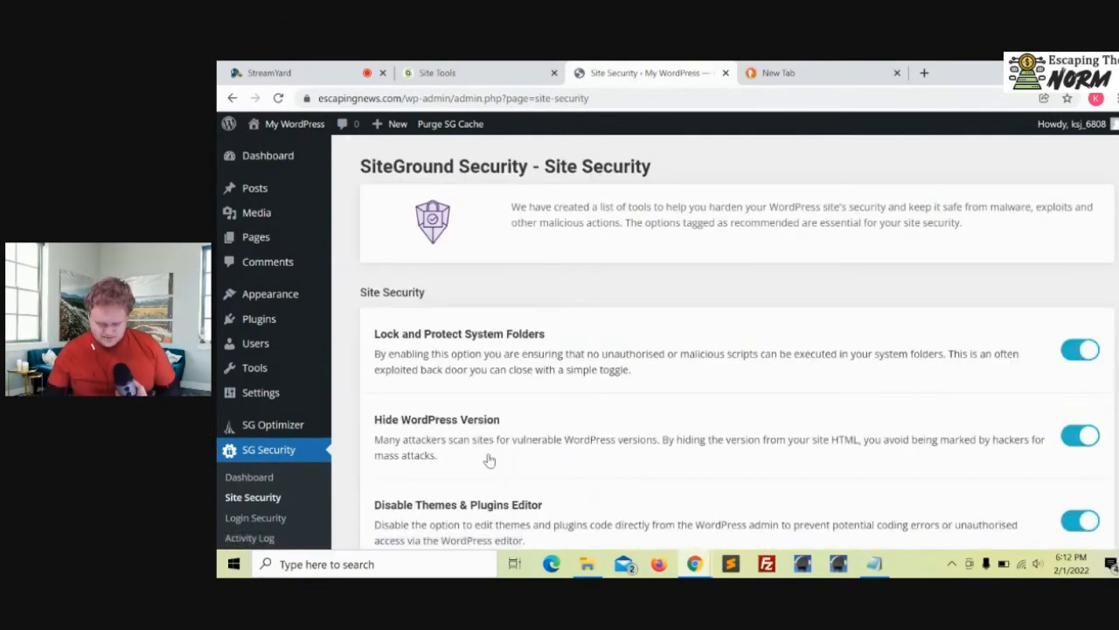
scroll(705, 397, down, 2)
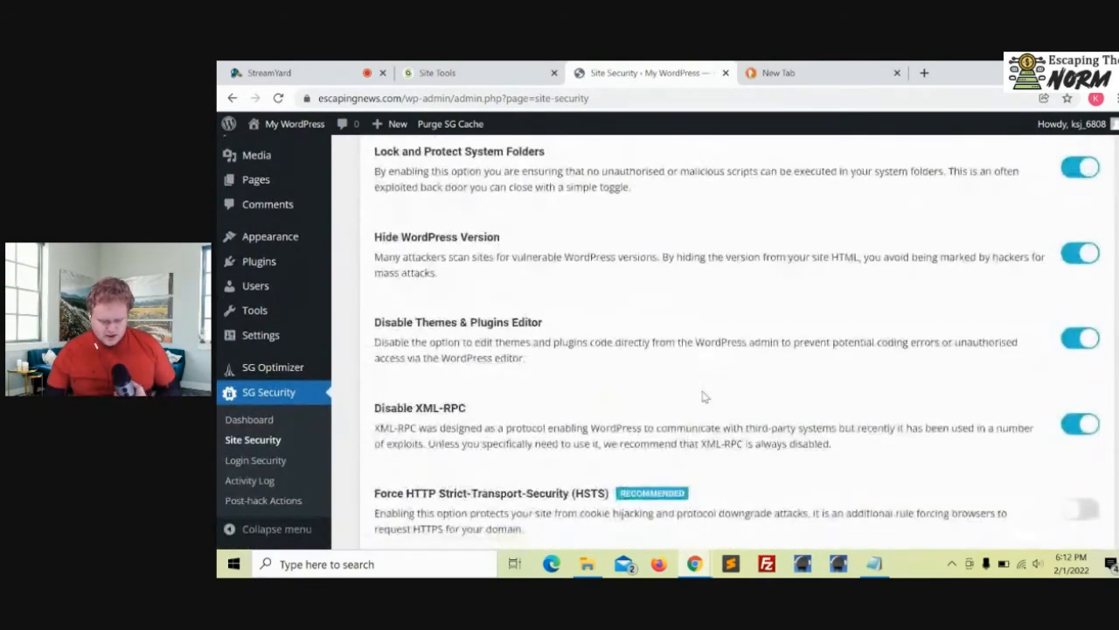
scroll(705, 396, down, 2)
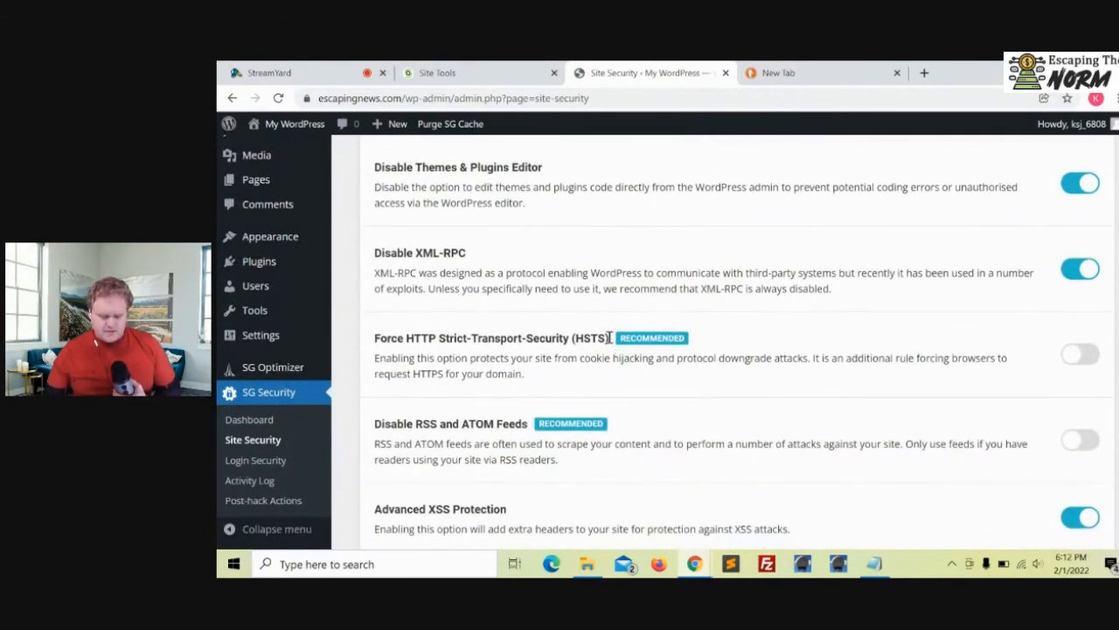
Enable Force HTTP Strict-Transport-Security (HSTS) and look over the remaining Site Security options.
drag(608, 337, 374, 339)
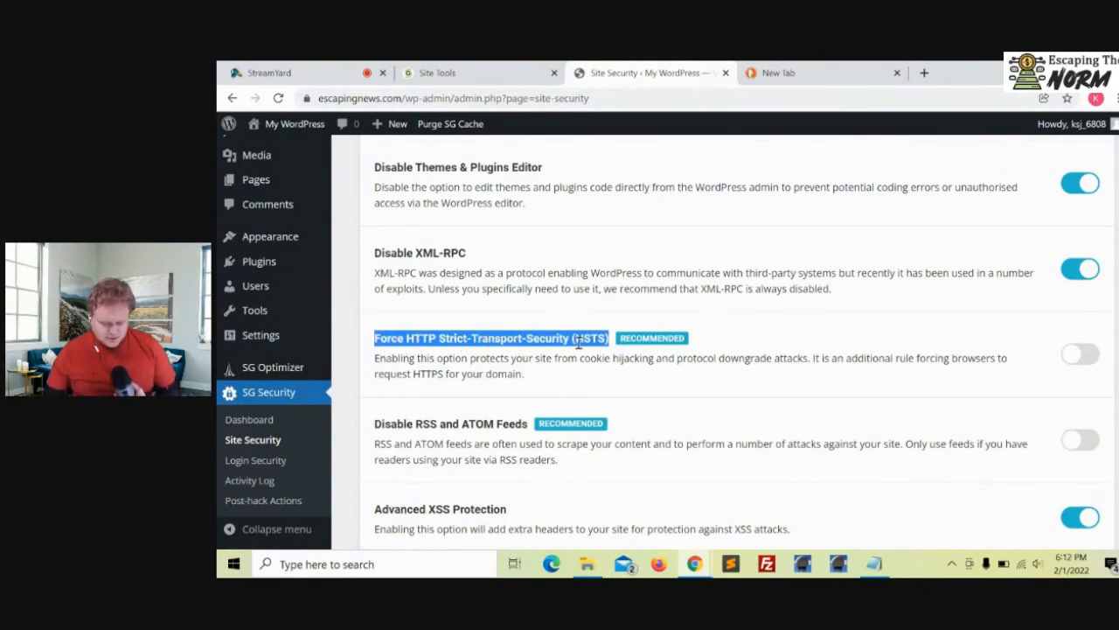
click(756, 353)
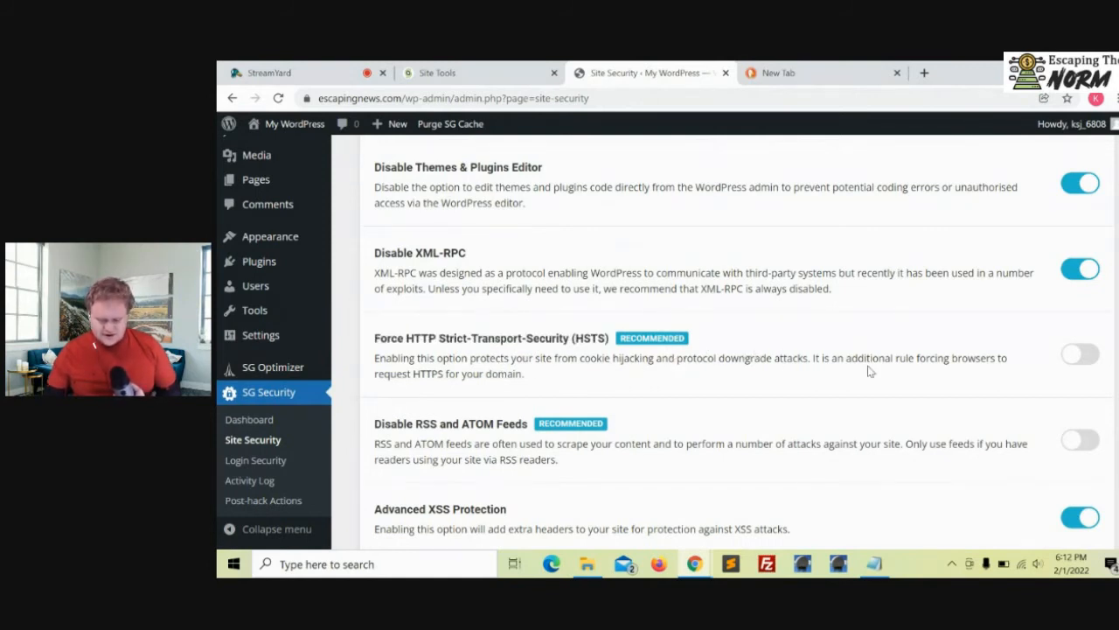
click(1079, 355)
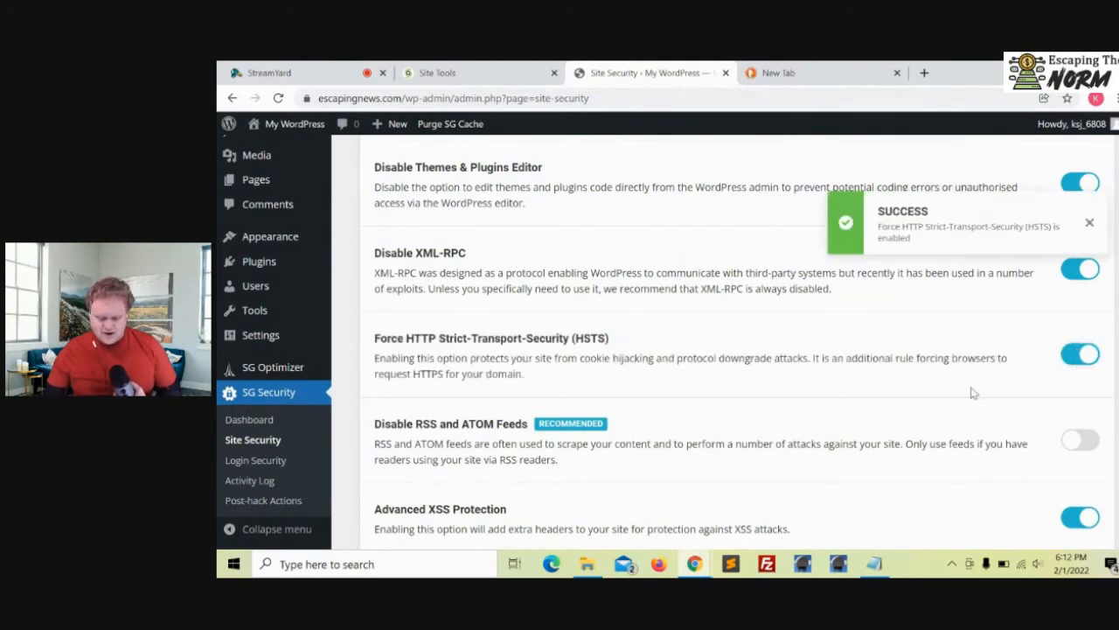
click(1089, 223)
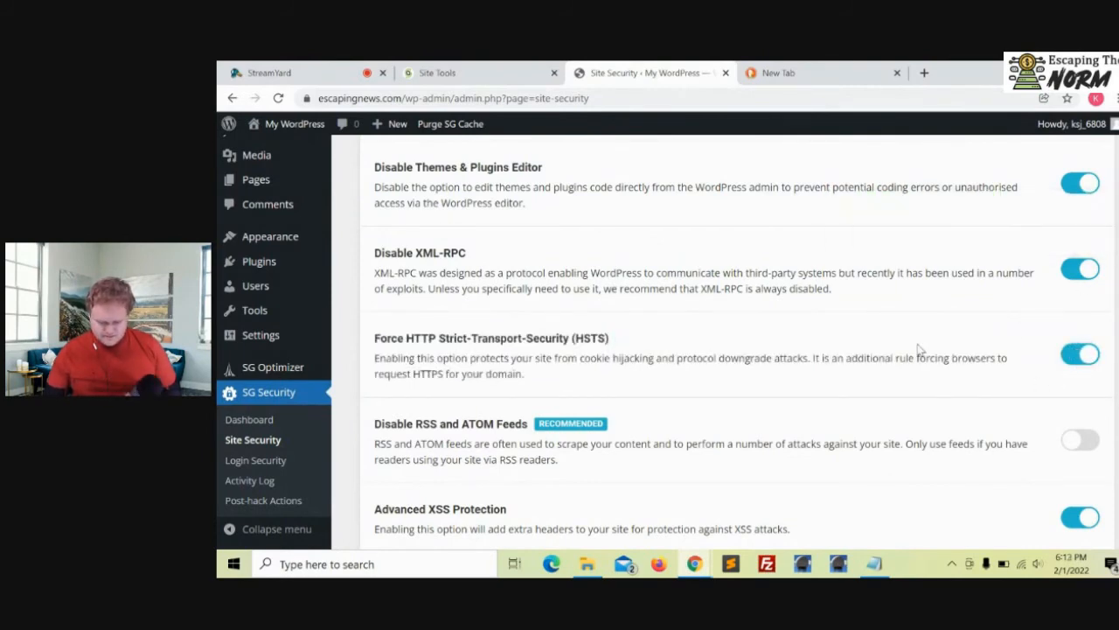
scroll(918, 350, down, 2)
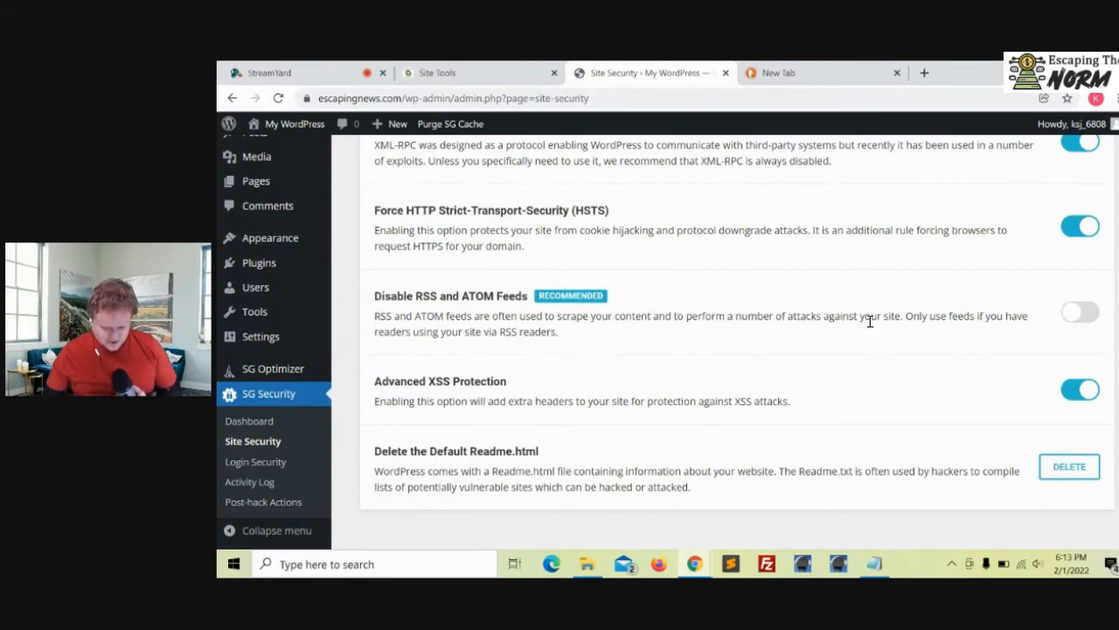
Turn on Disable RSS and ATOM Feeds in the Site Security options and dismiss the success notification.
click(1085, 314)
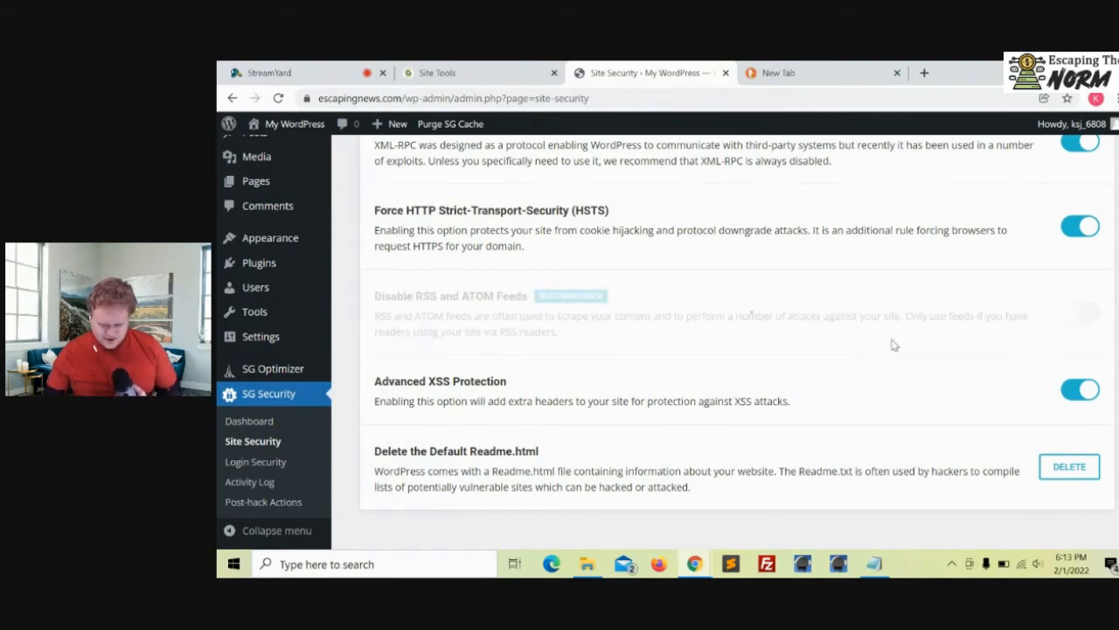
scroll(894, 345, down, 1)
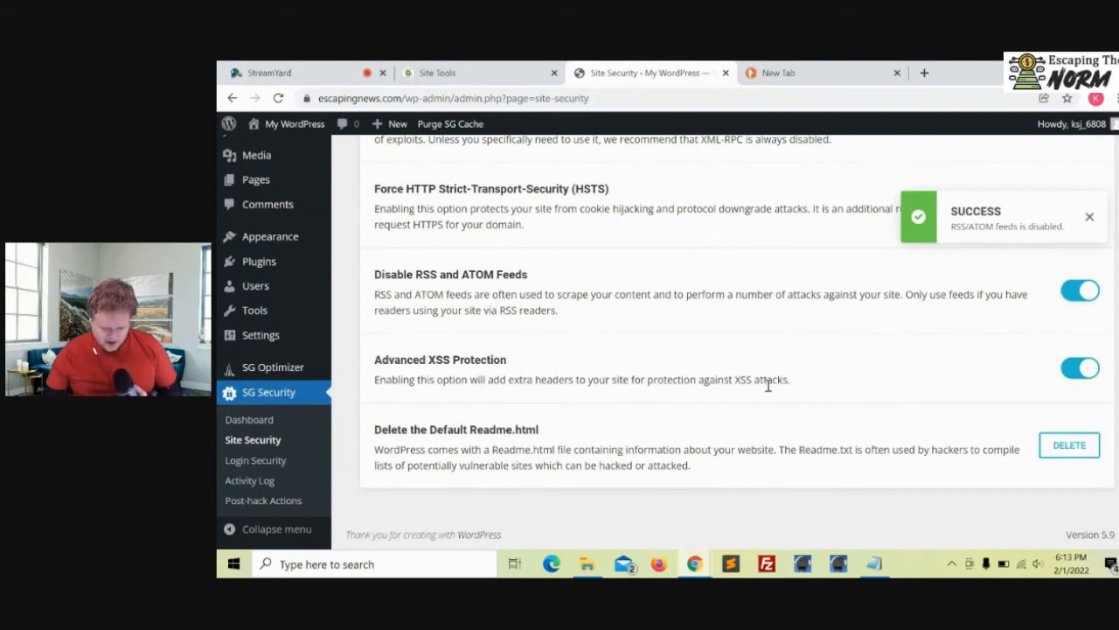
scroll(769, 391, up, 7)
scroll(769, 391, up, 1)
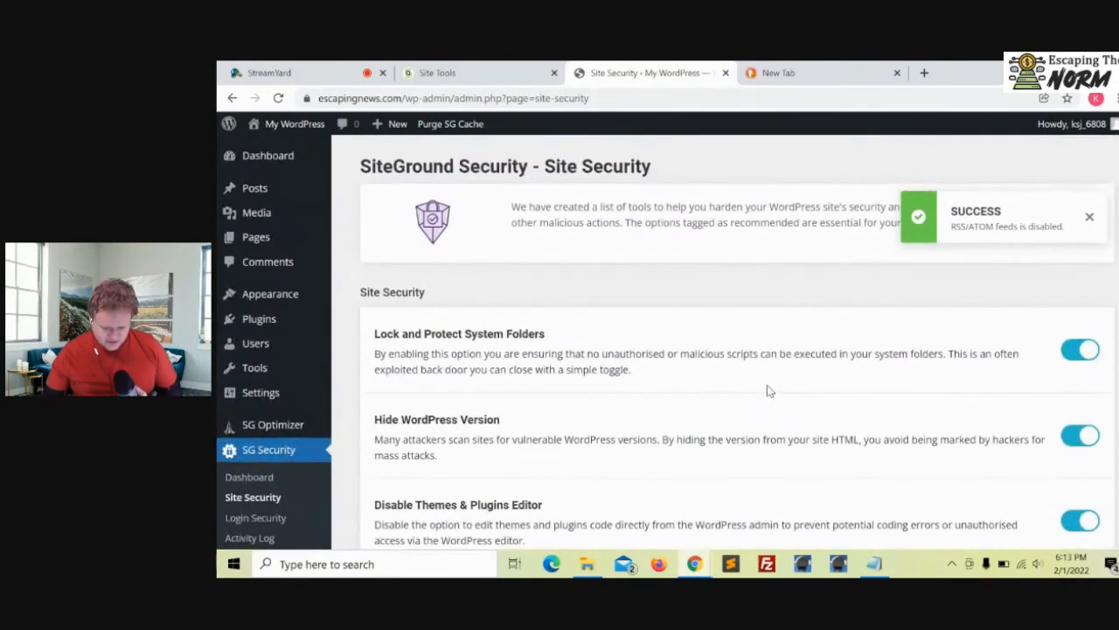
click(1088, 220)
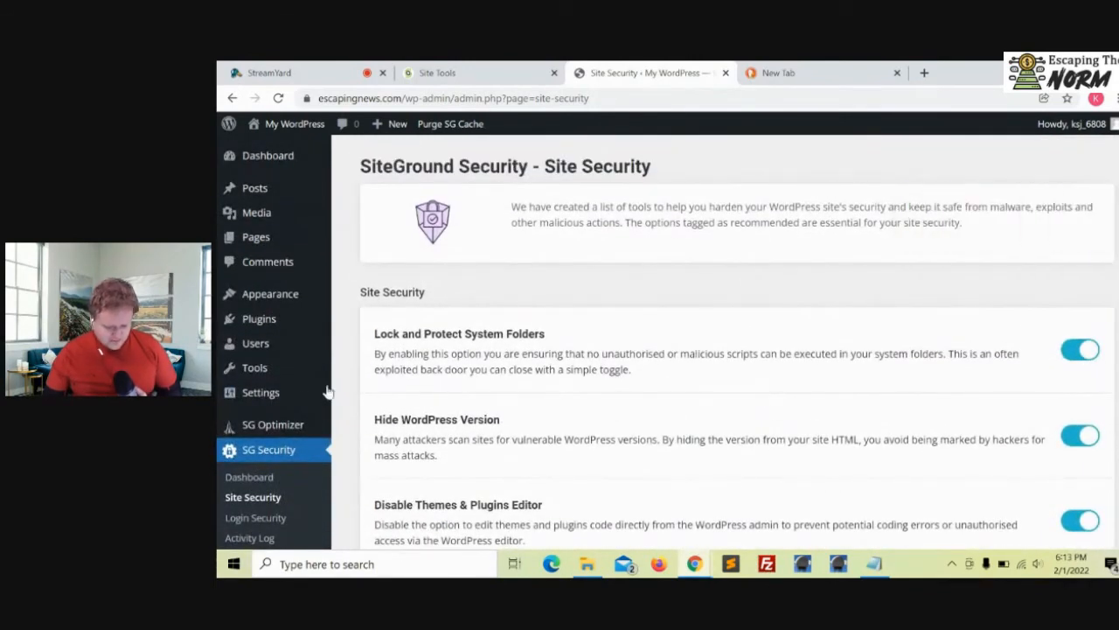
Return to the SG Security dashboard and open the Login Security settings through its login management card.
scroll(279, 465, down, 2)
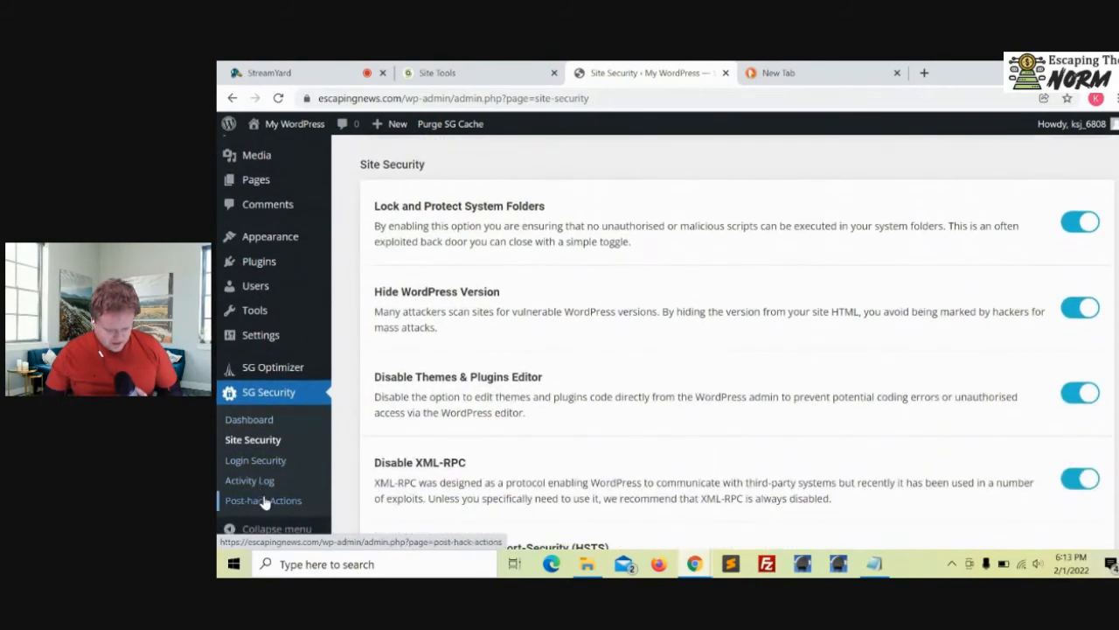
click(254, 424)
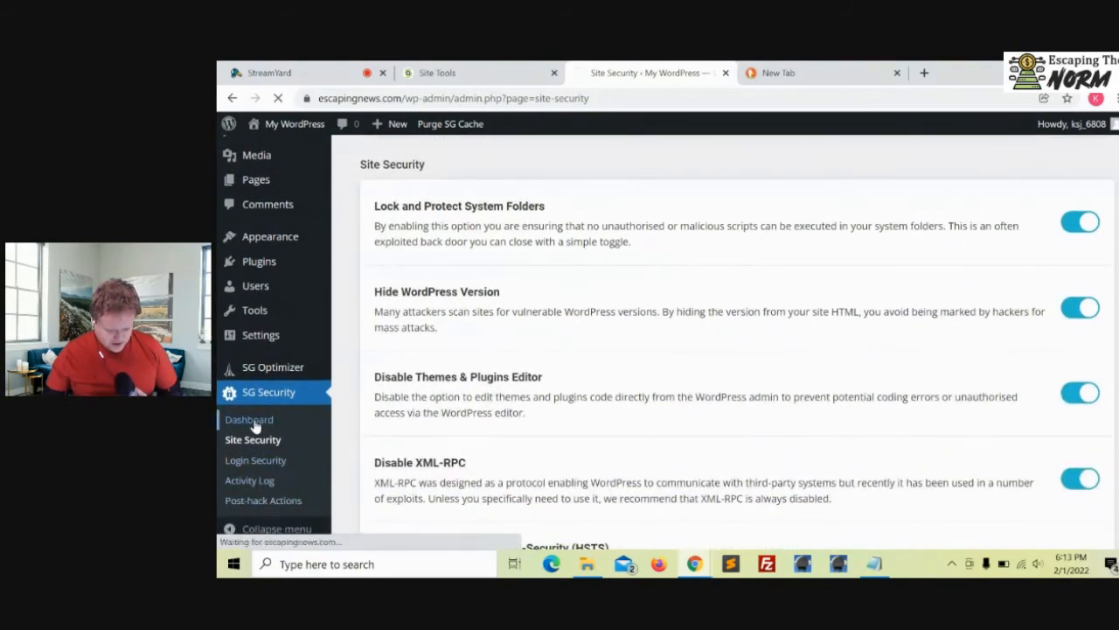
scroll(504, 459, down, 2)
scroll(504, 461, down, 1)
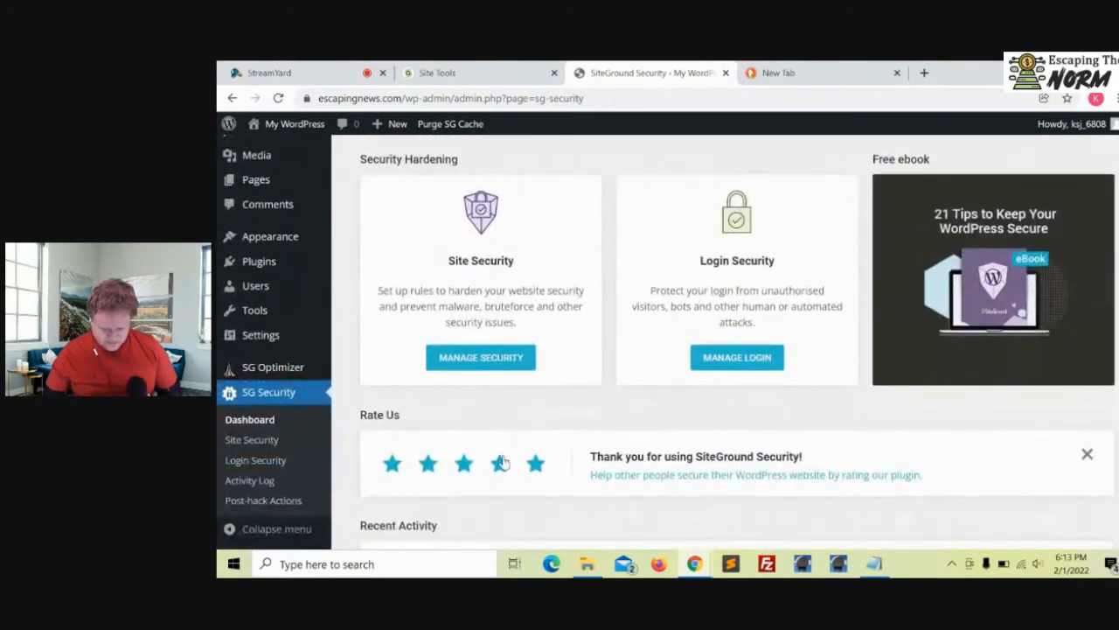
click(748, 361)
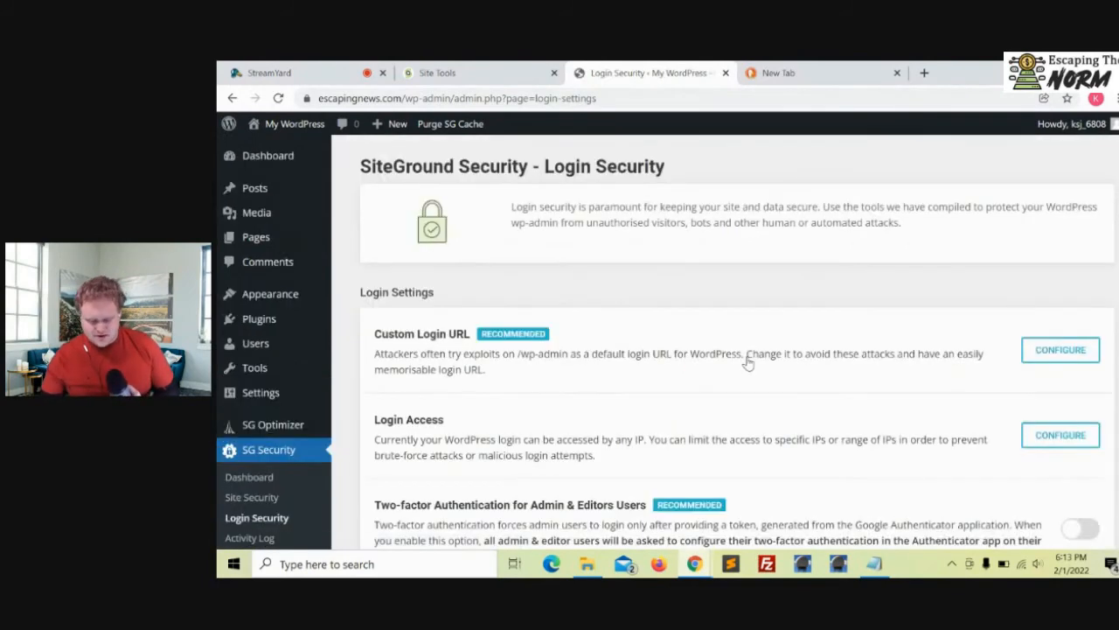
scroll(845, 368, down, 1)
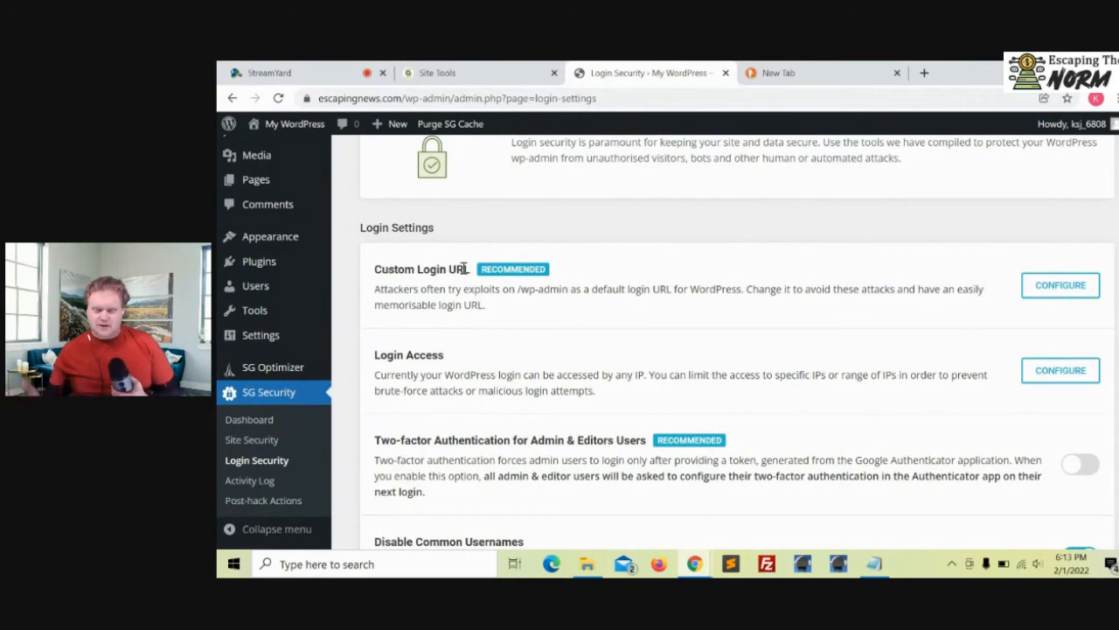
Examine the Custom and Default options of the Custom Login URL configuration and cancel without changing the login address.
click(1058, 284)
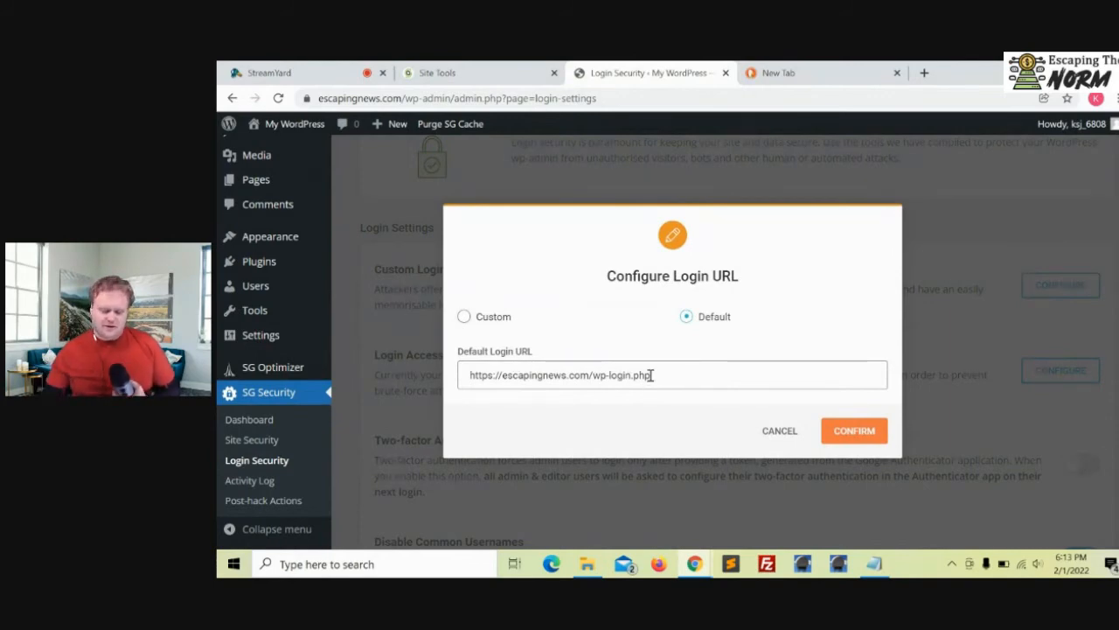
drag(651, 375, 592, 376)
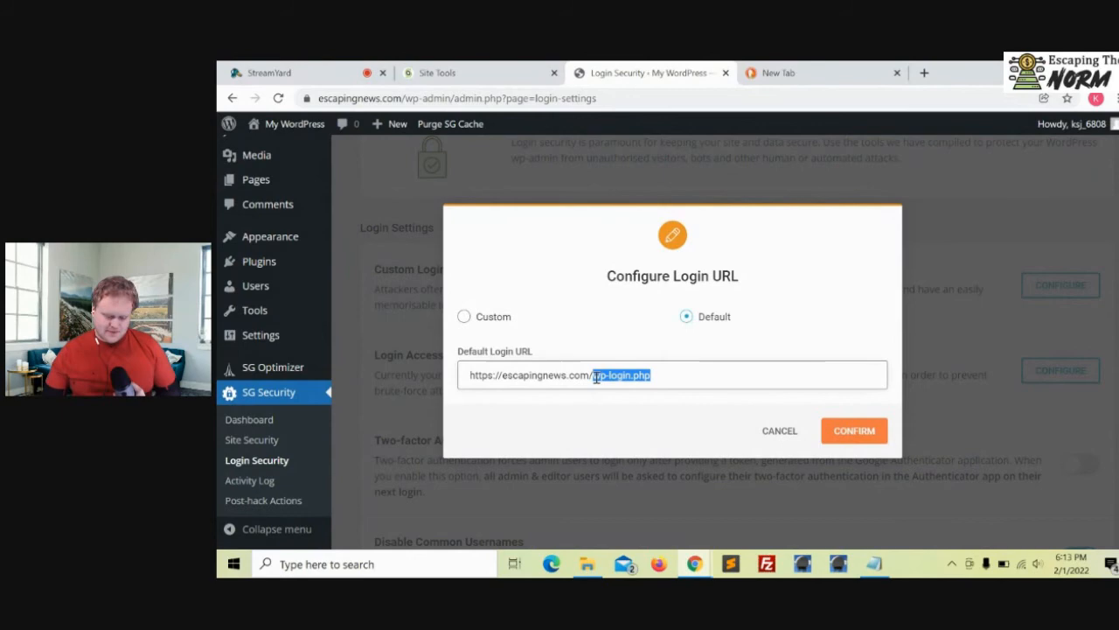
click(661, 376)
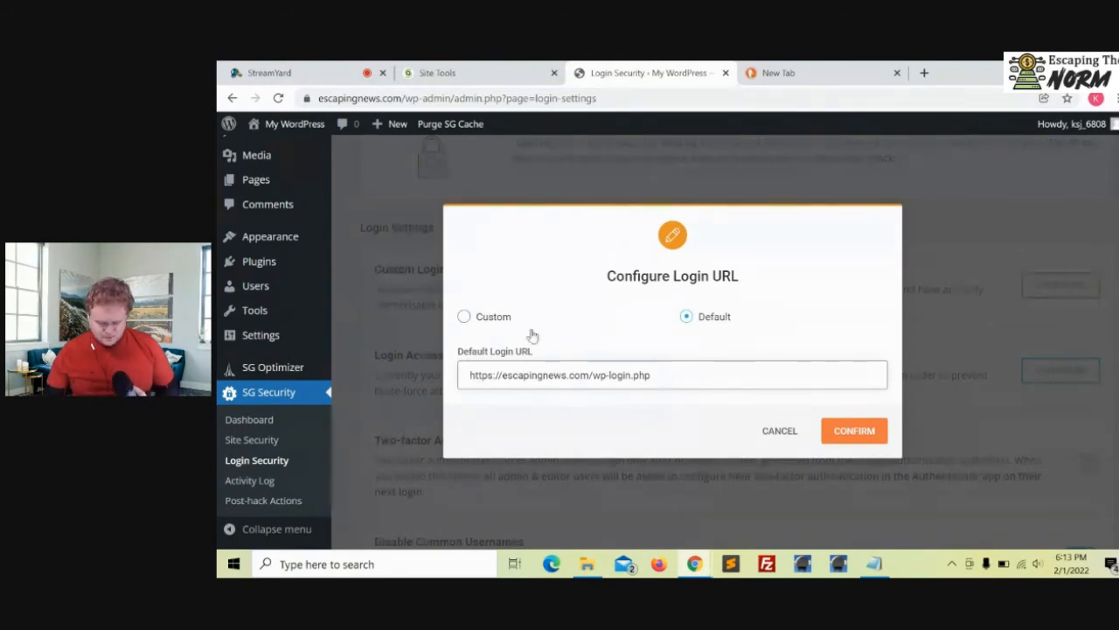
click(465, 316)
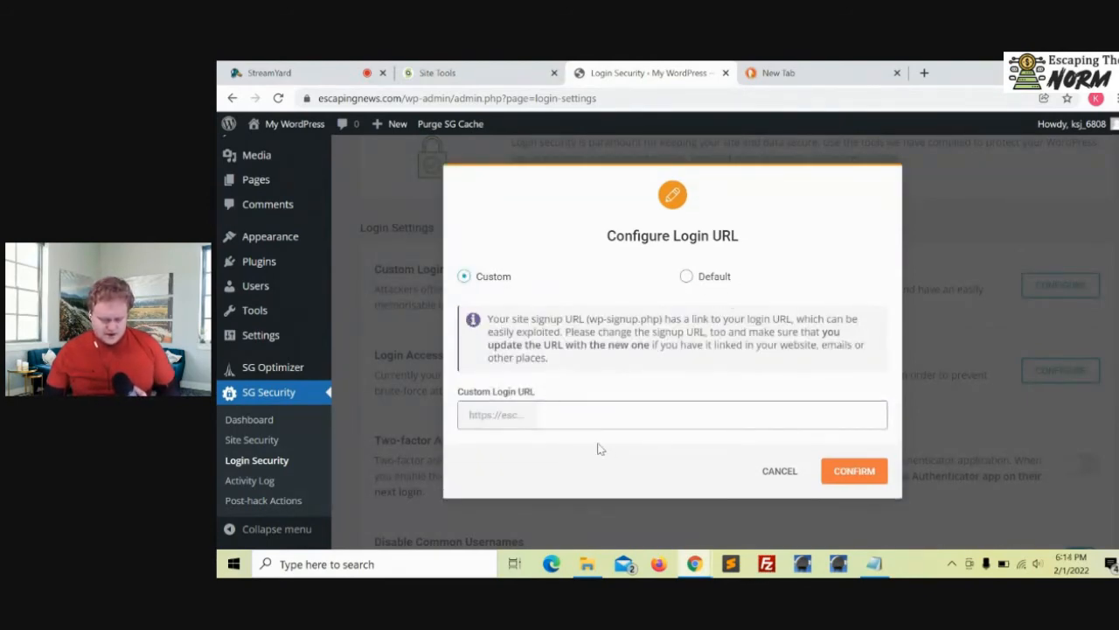
click(685, 277)
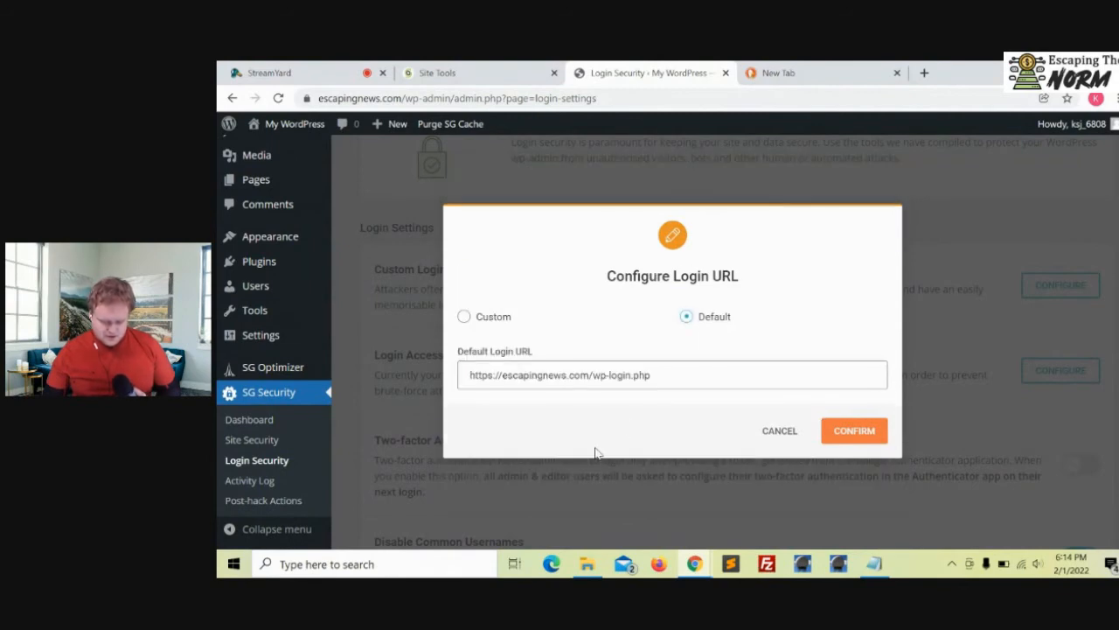
double_click(670, 374)
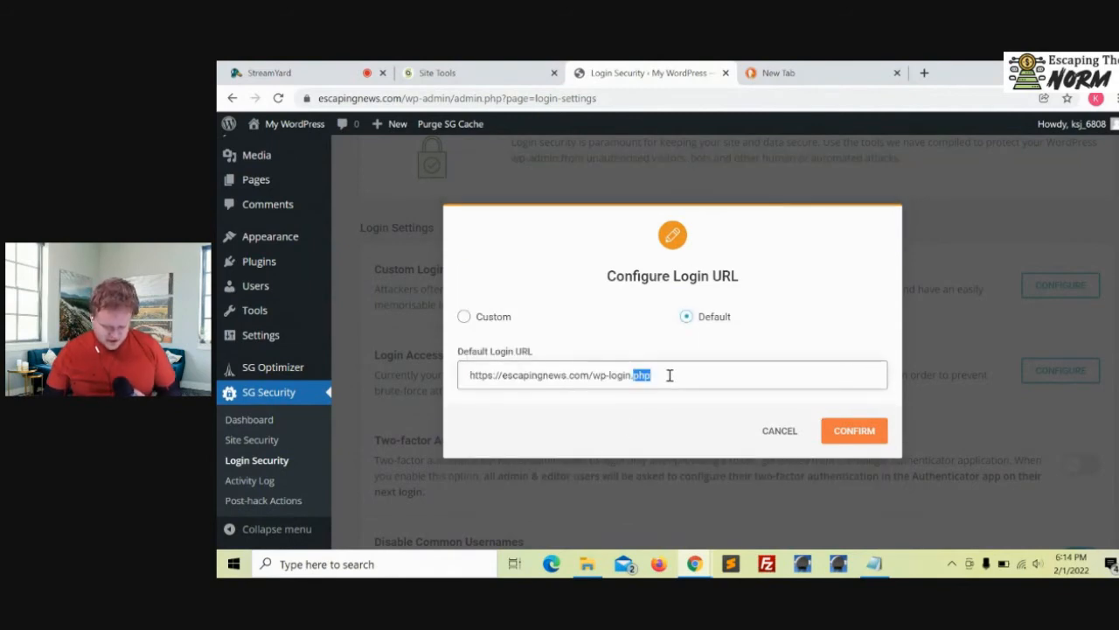
click(609, 374)
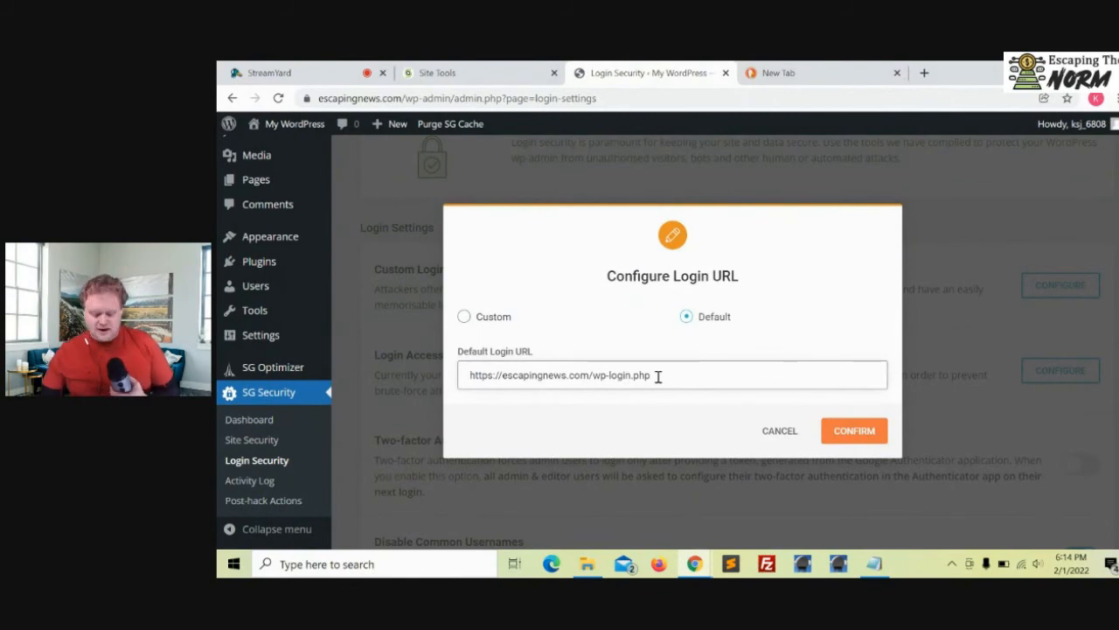
click(771, 432)
Look over the remaining Login Security settings and go to the SG Optimizer dashboard.
scroll(849, 387, down, 1)
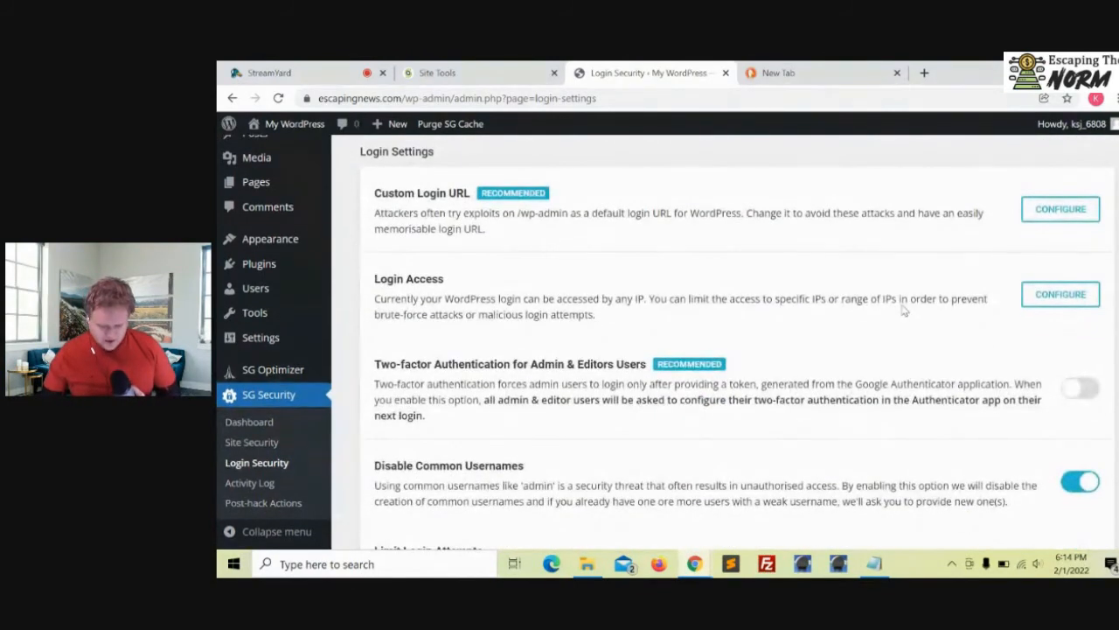
scroll(829, 335, down, 2)
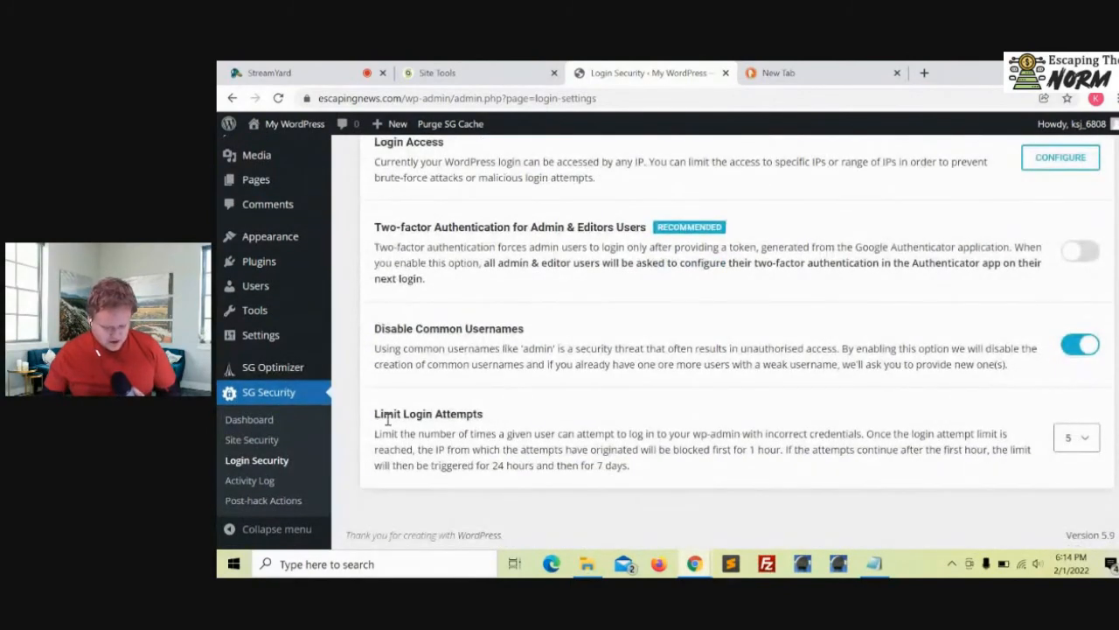
click(256, 442)
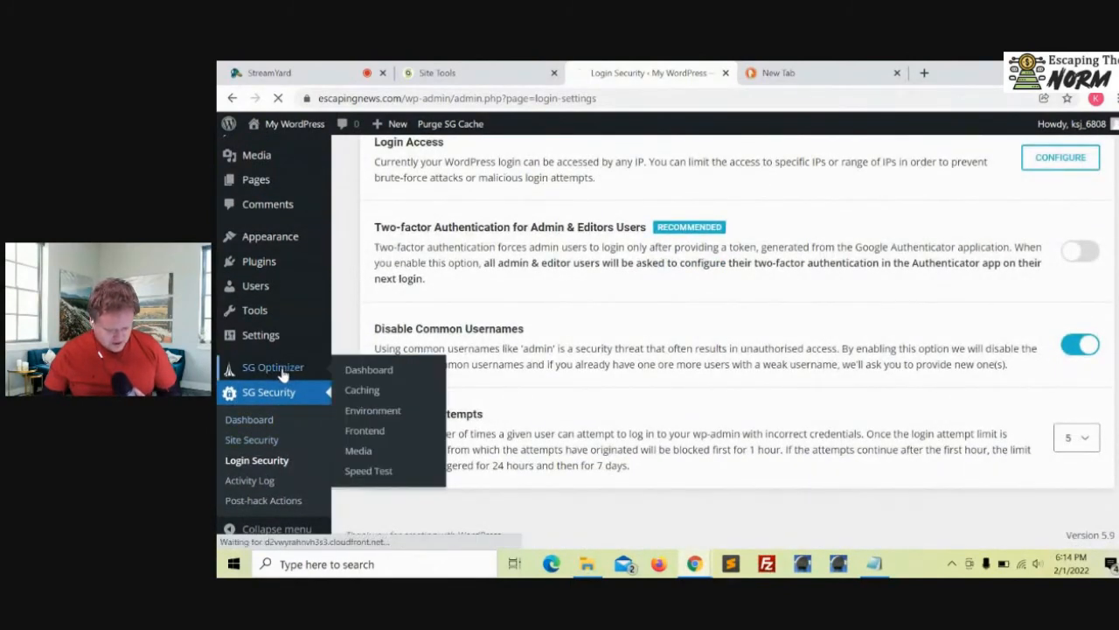
click(278, 369)
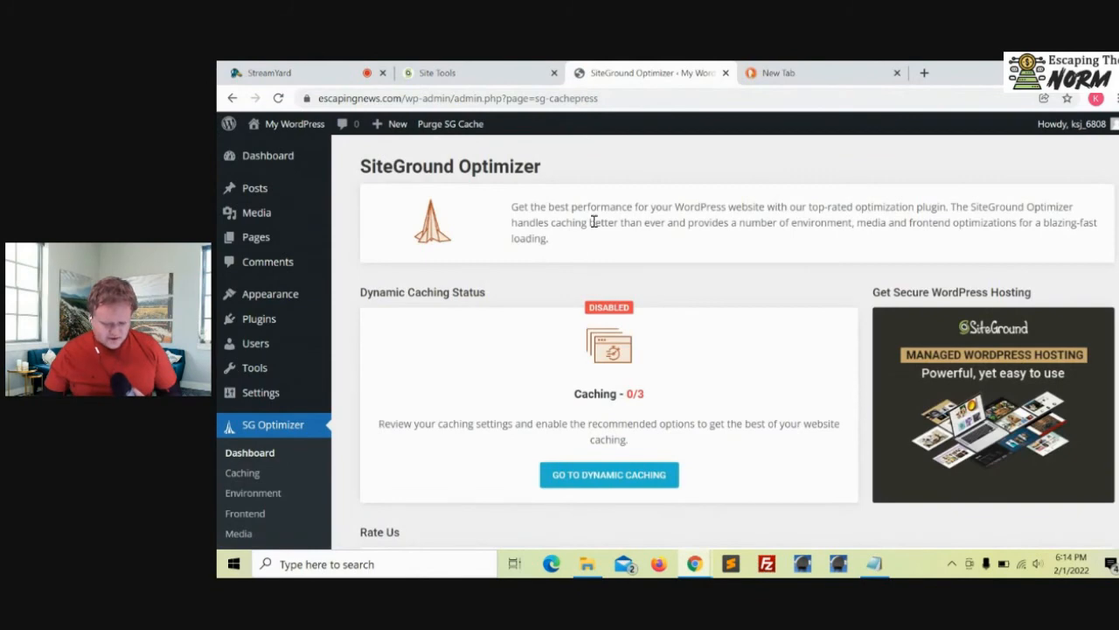
Open a new incognito window and return to the main browser window.
click(1116, 98)
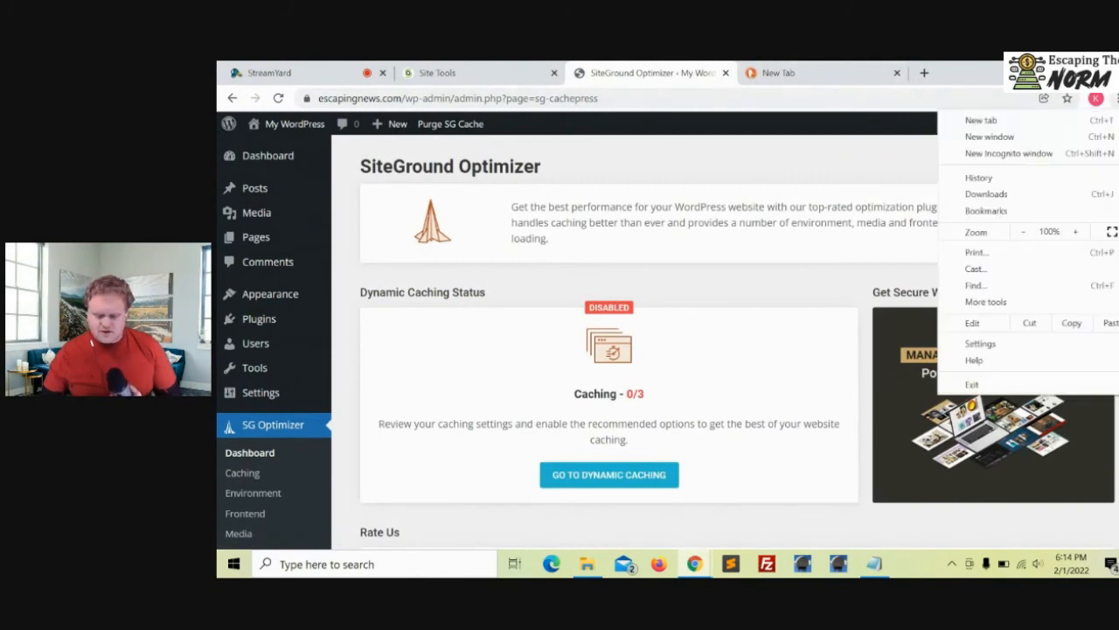
click(1009, 153)
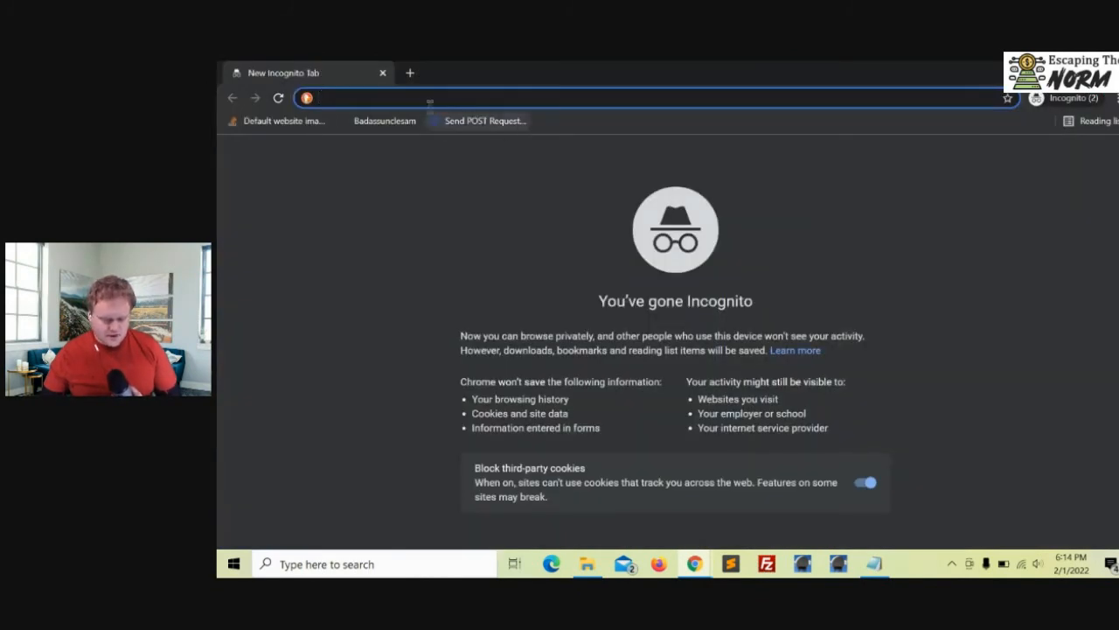
click(1116, 70)
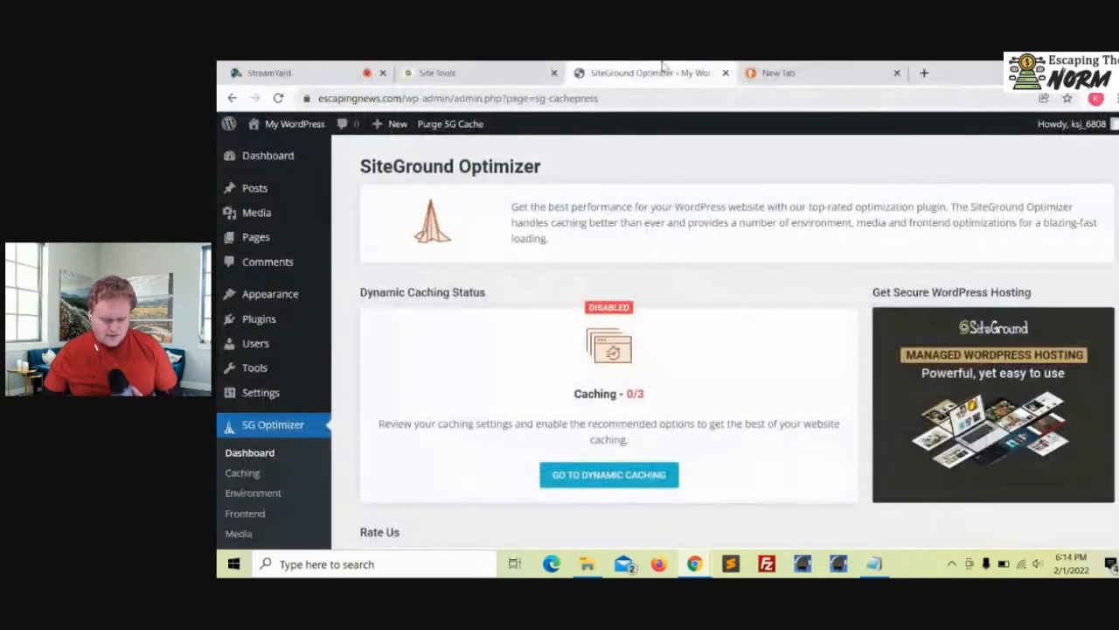
Flush the Dynamic Cache for escapingnews.com in SiteGround Site Tools' caching settings.
click(475, 73)
click(278, 329)
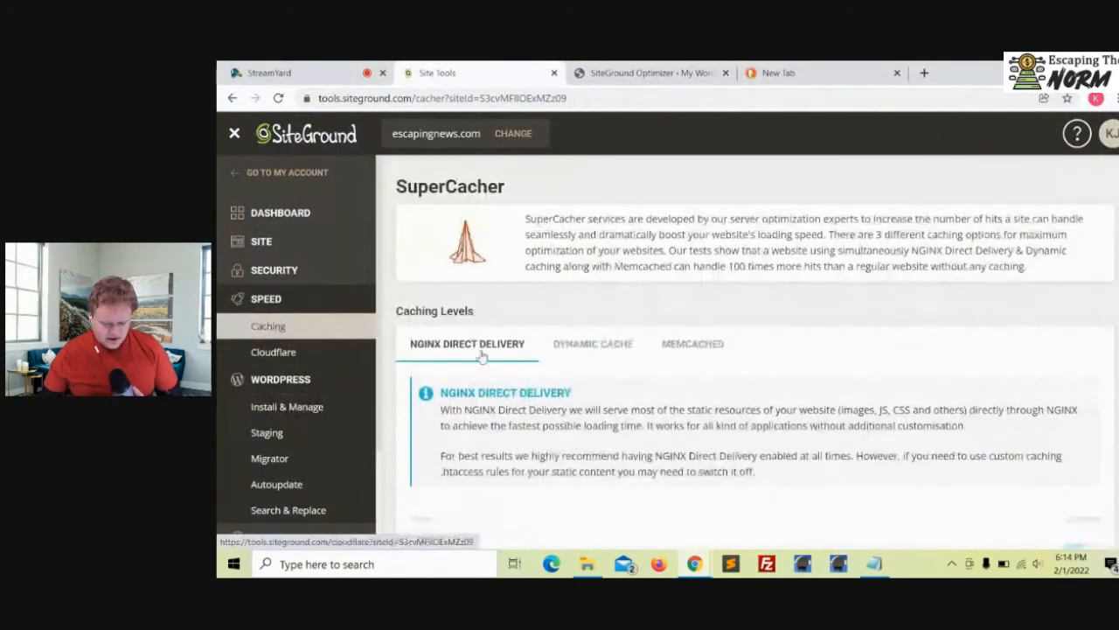
click(616, 355)
scroll(857, 415, down, 1)
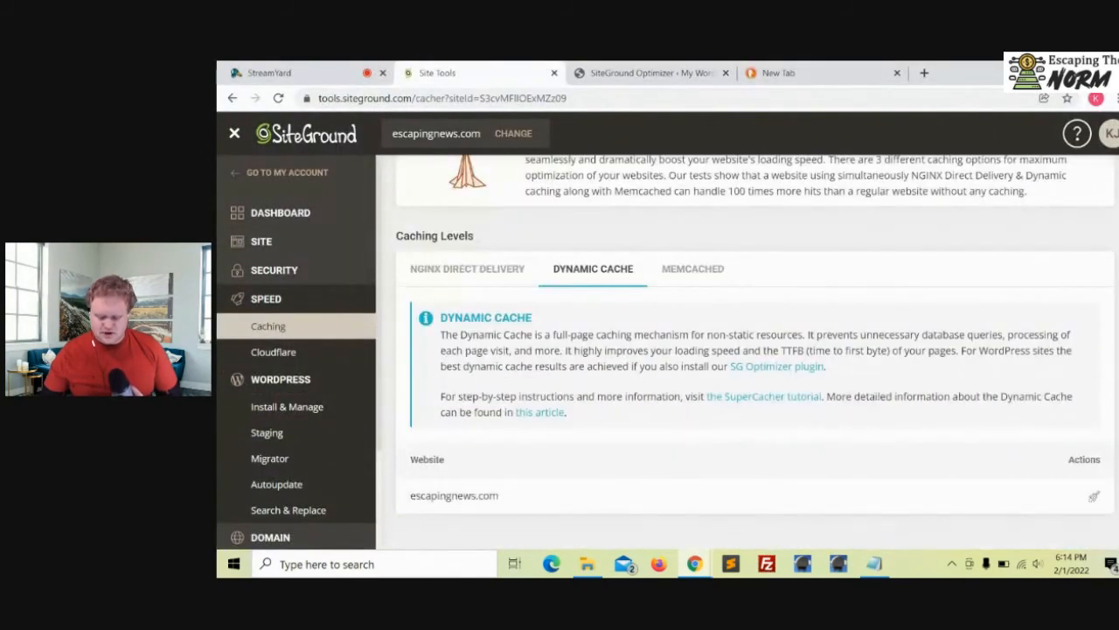
click(1098, 497)
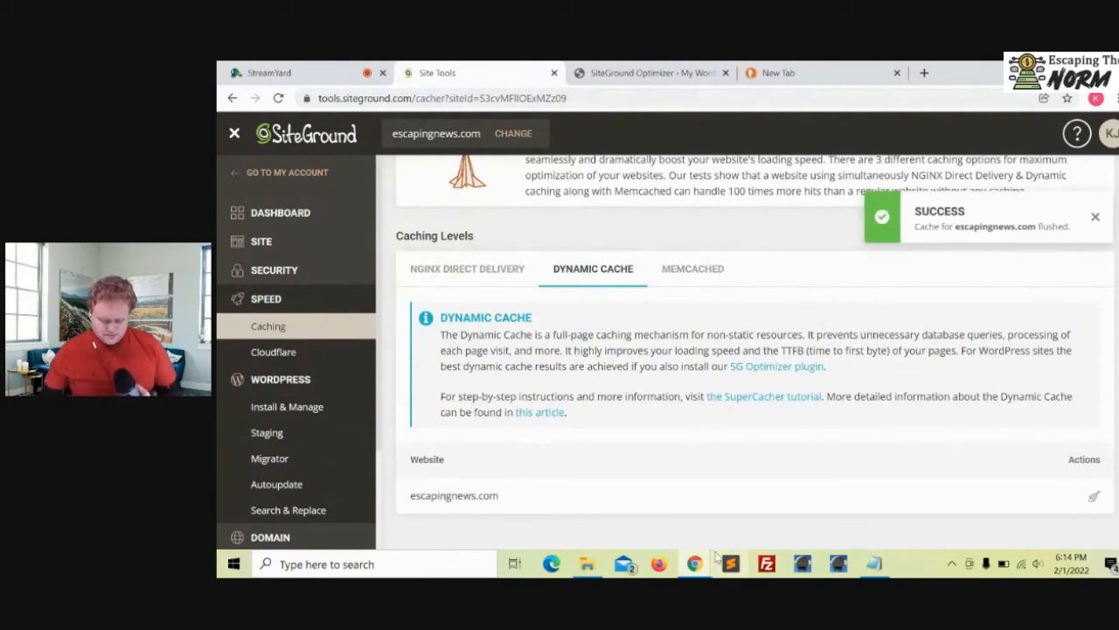
Load escapingnews.com in the incognito window and check the site's connection information.
mouse_move(695, 564)
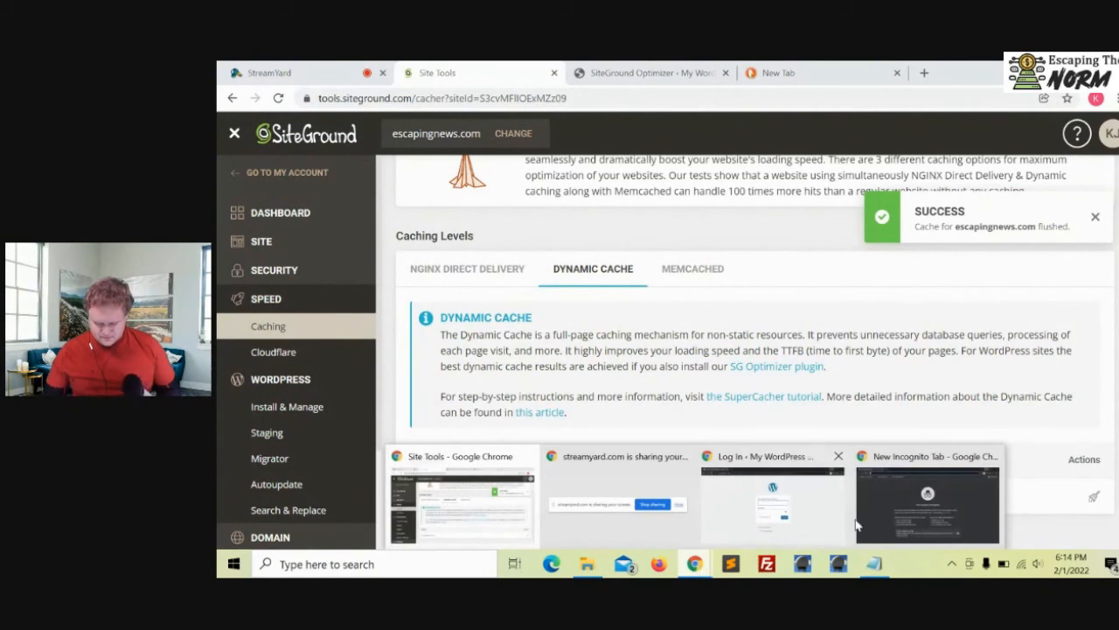
click(923, 503)
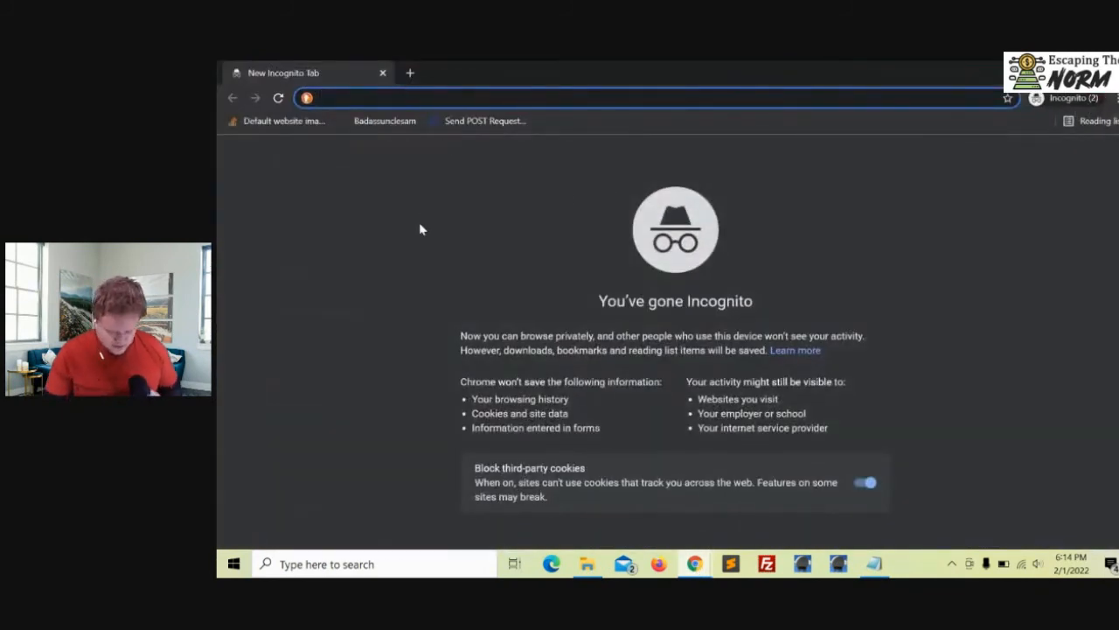
text(es)
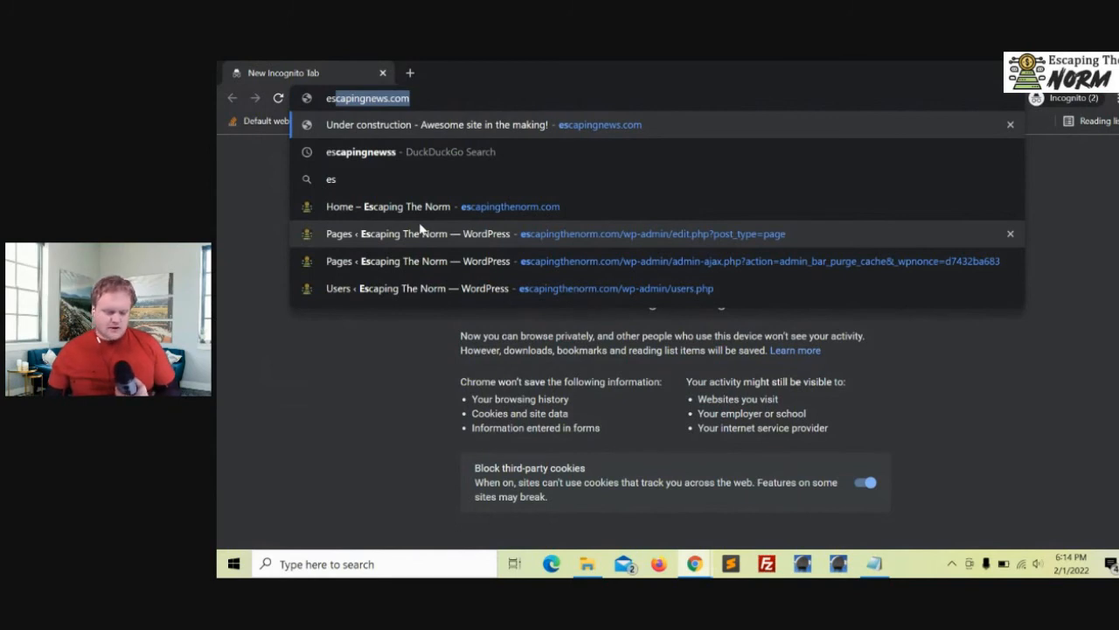
key(Return)
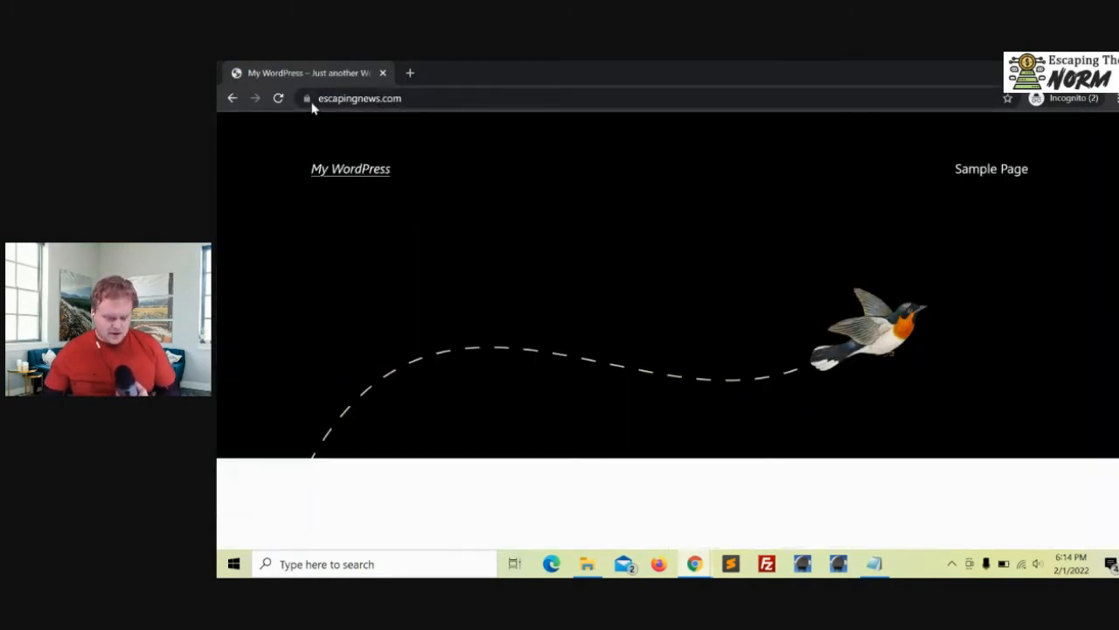
click(309, 102)
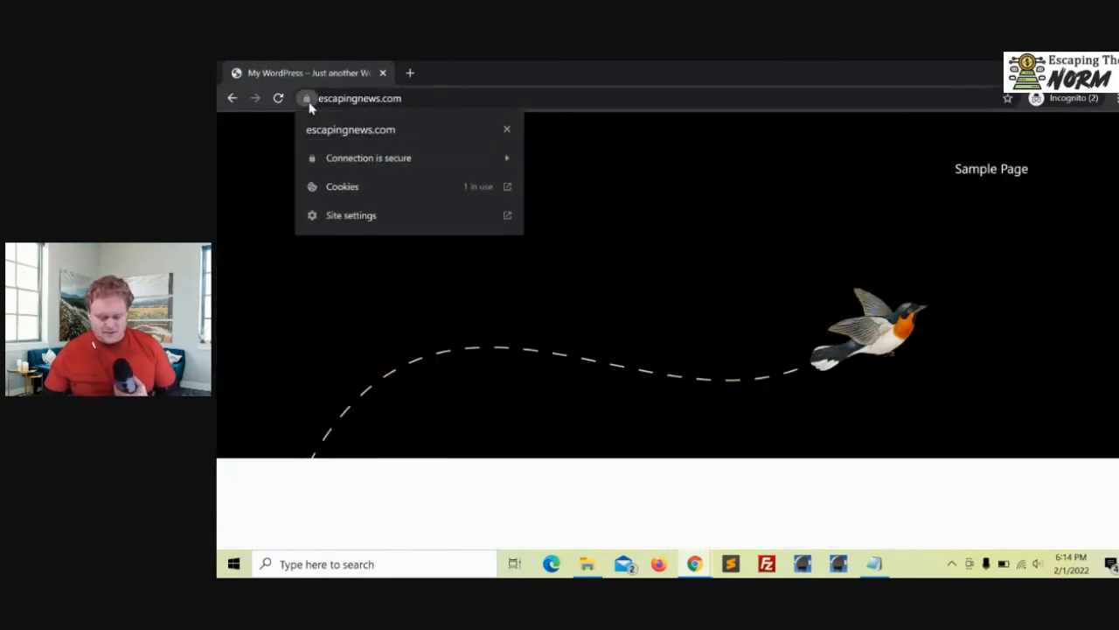
click(311, 102)
Reload the escapingnews.com homepage from its address and look through the page.
click(325, 98)
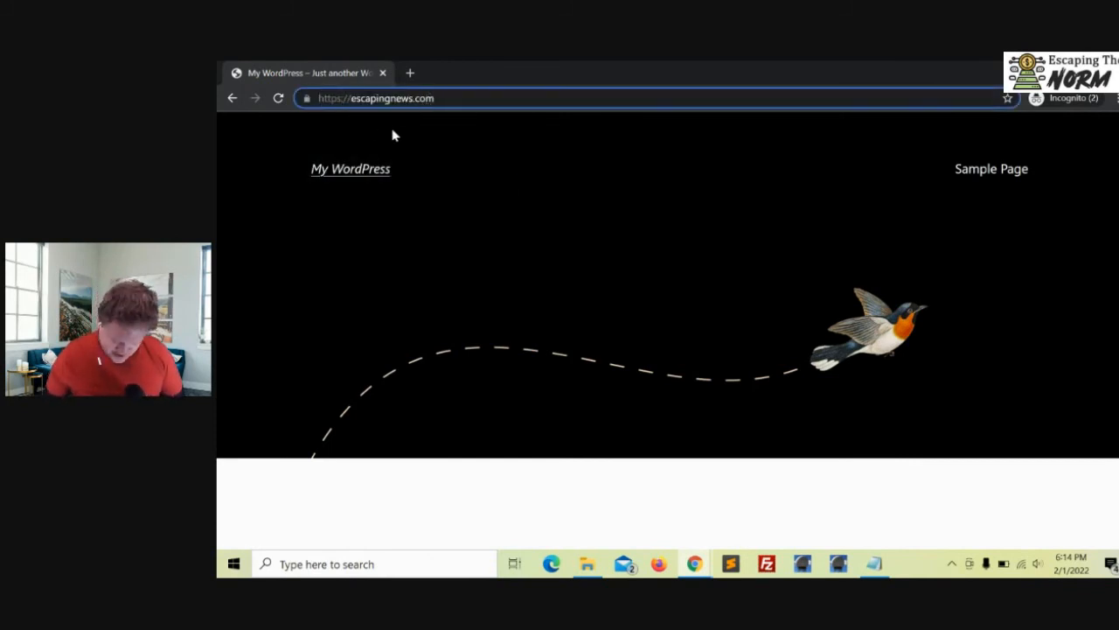
key(BackSpace)
key(Return)
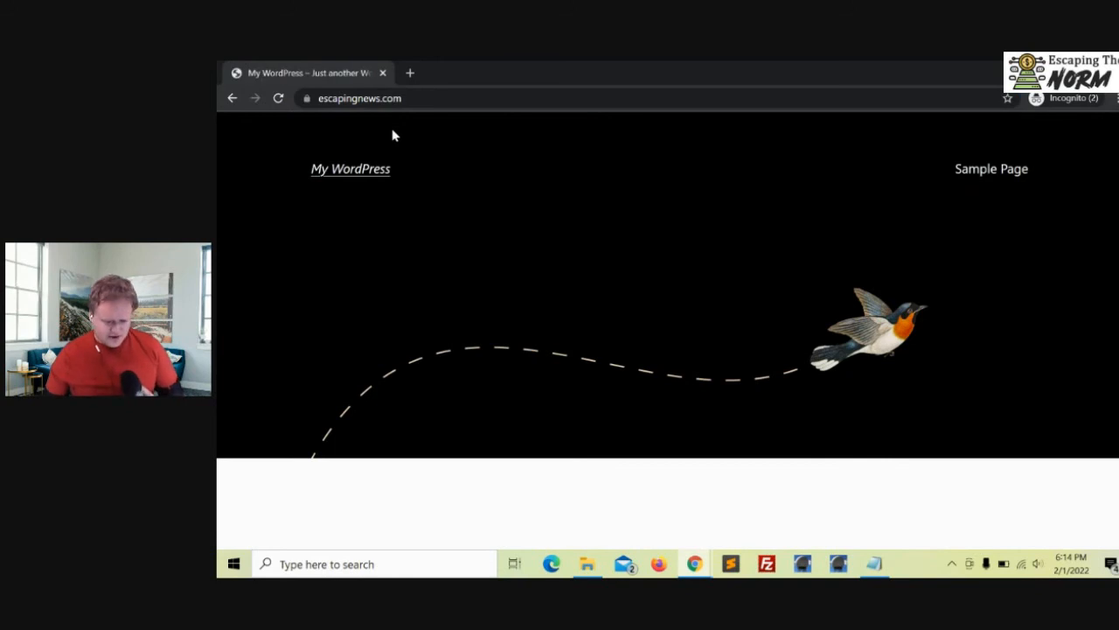
scroll(572, 250, down, 3)
scroll(572, 250, up, 3)
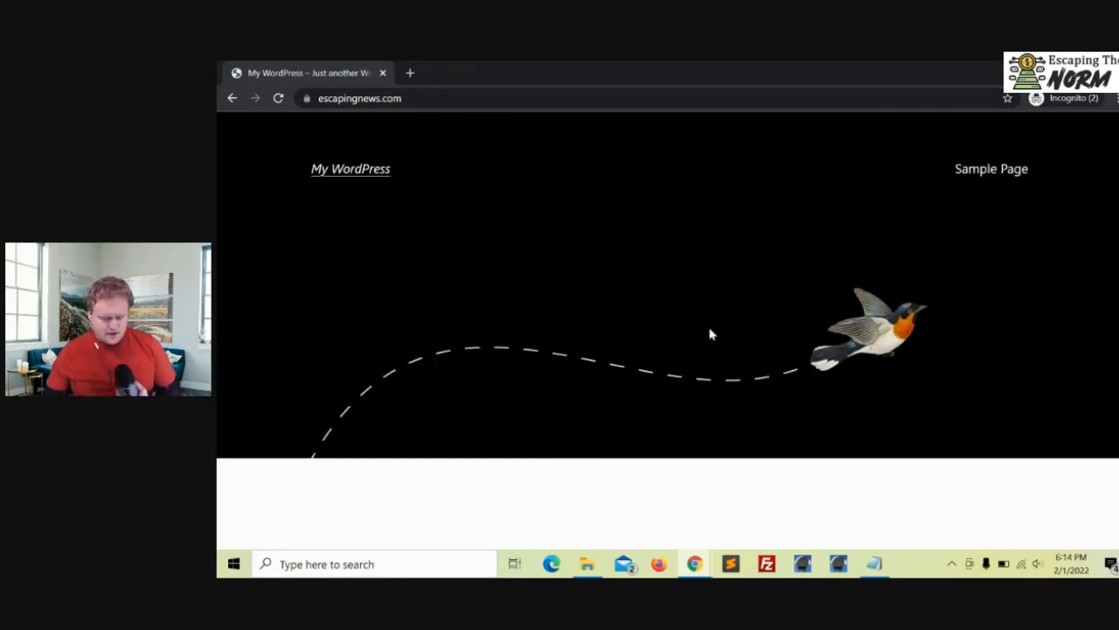
scroll(709, 332, down, 2)
scroll(710, 332, up, 2)
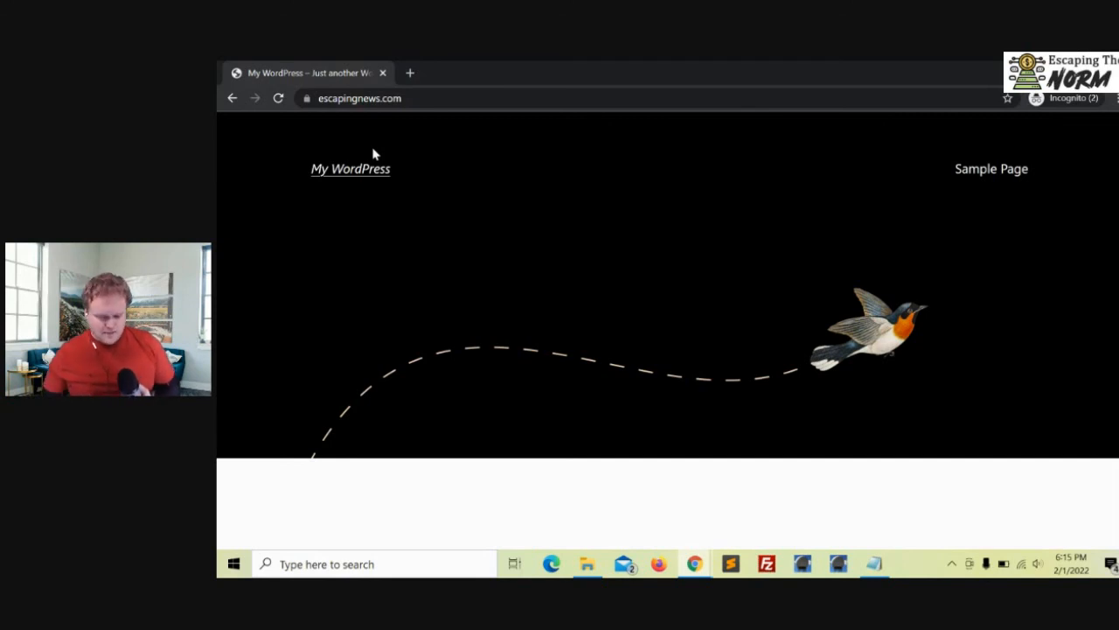
Switch to the incognito window showing the site's WordPress login page and look at the empty login form.
click(1057, 73)
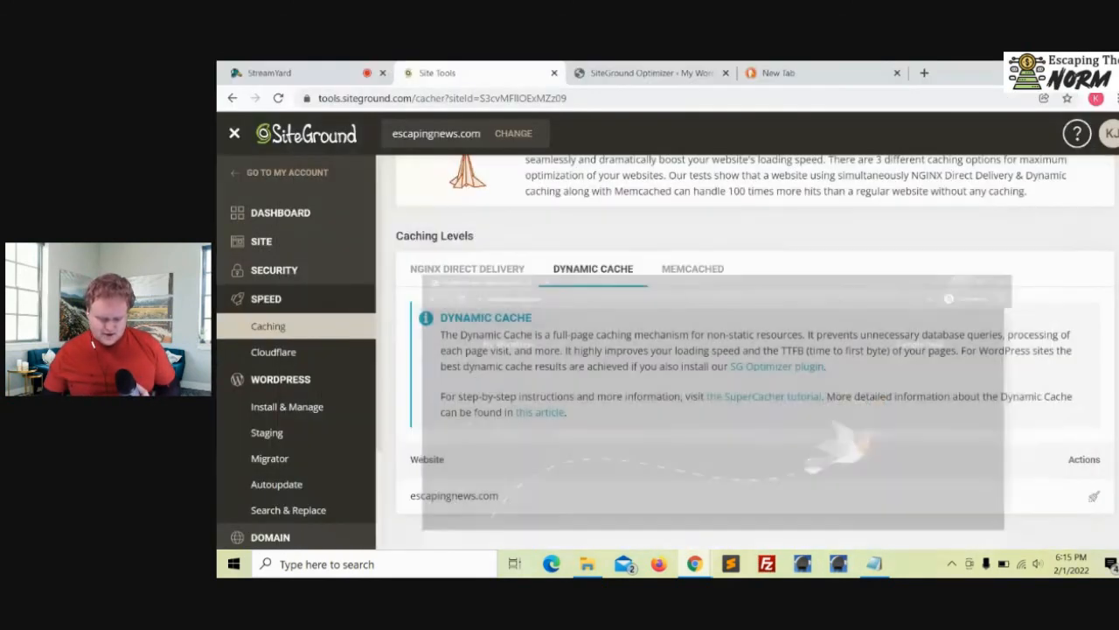
mouse_move(673, 566)
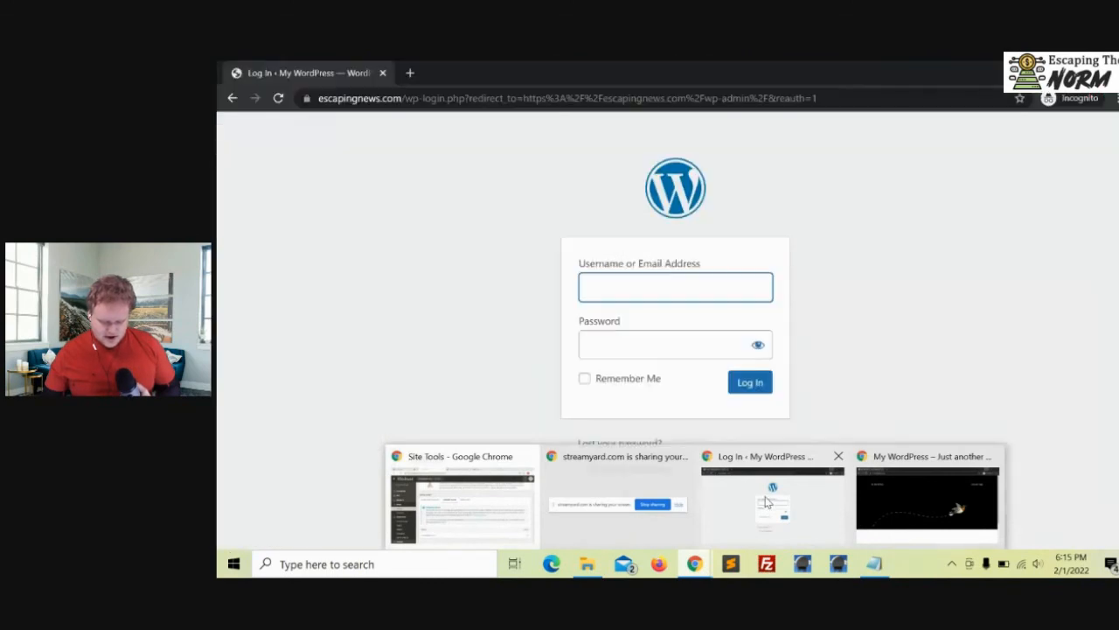
click(770, 503)
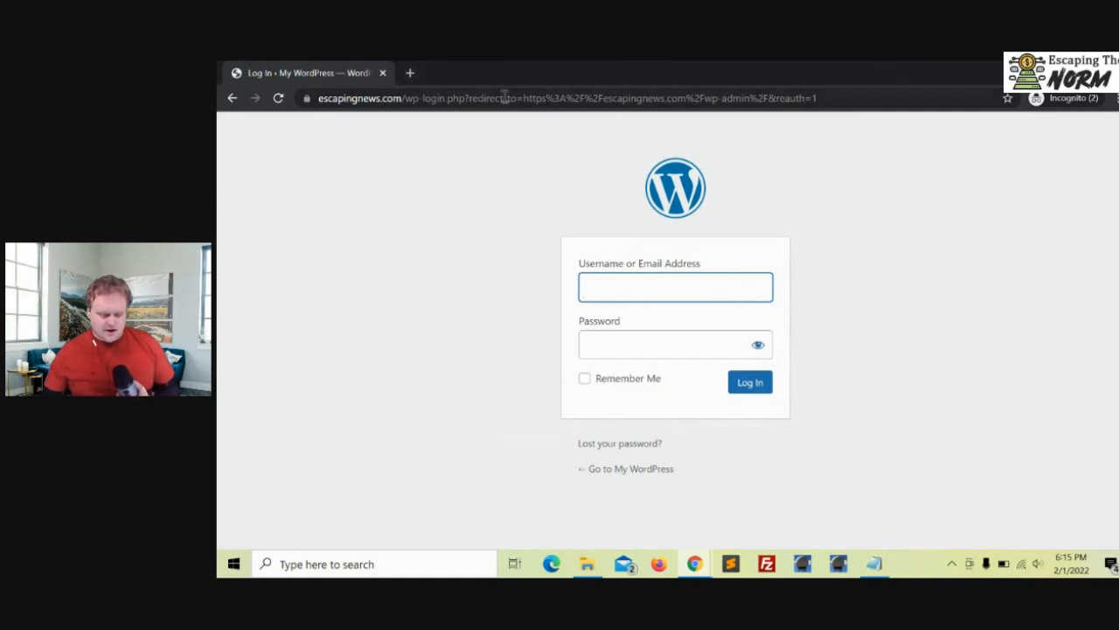
click(655, 288)
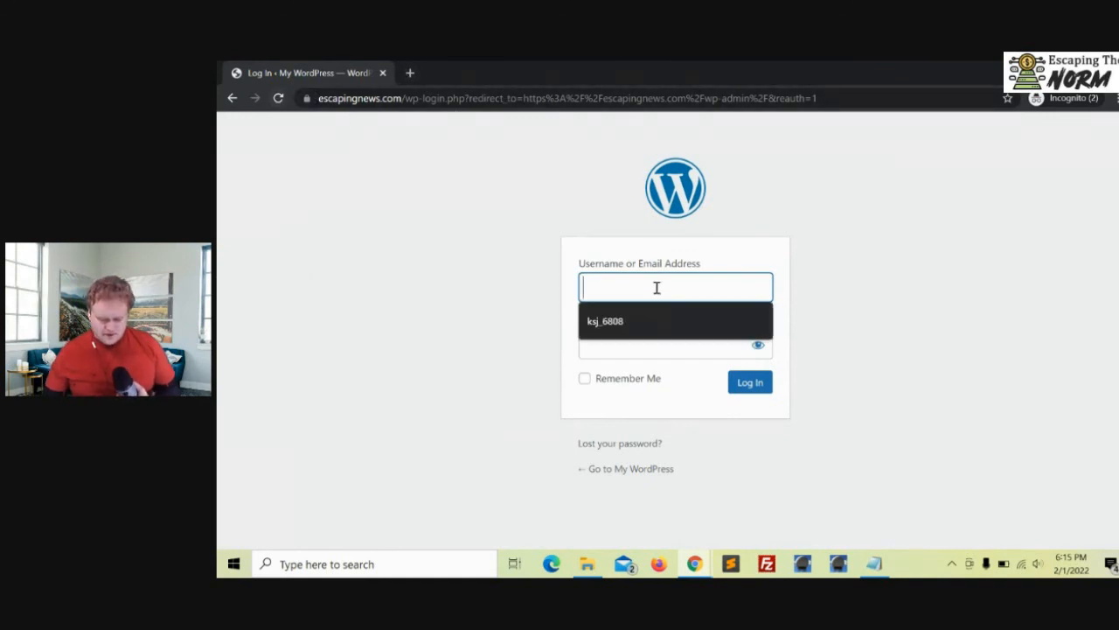
click(906, 378)
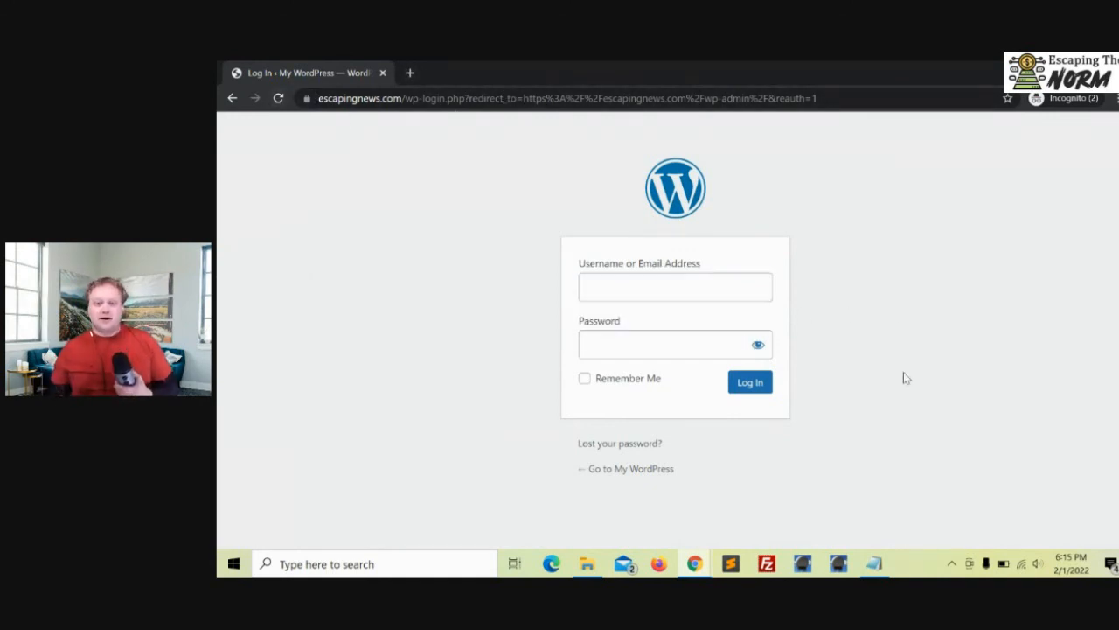